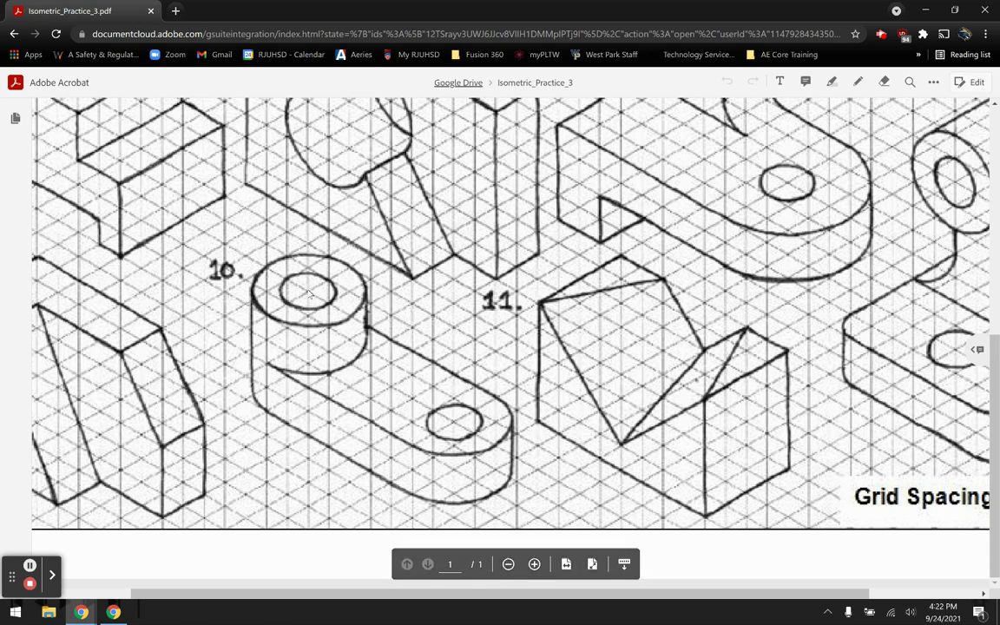
Examine the proportions of part 10 against the isometric grid in the practice drawing
click(308, 343)
click(308, 342)
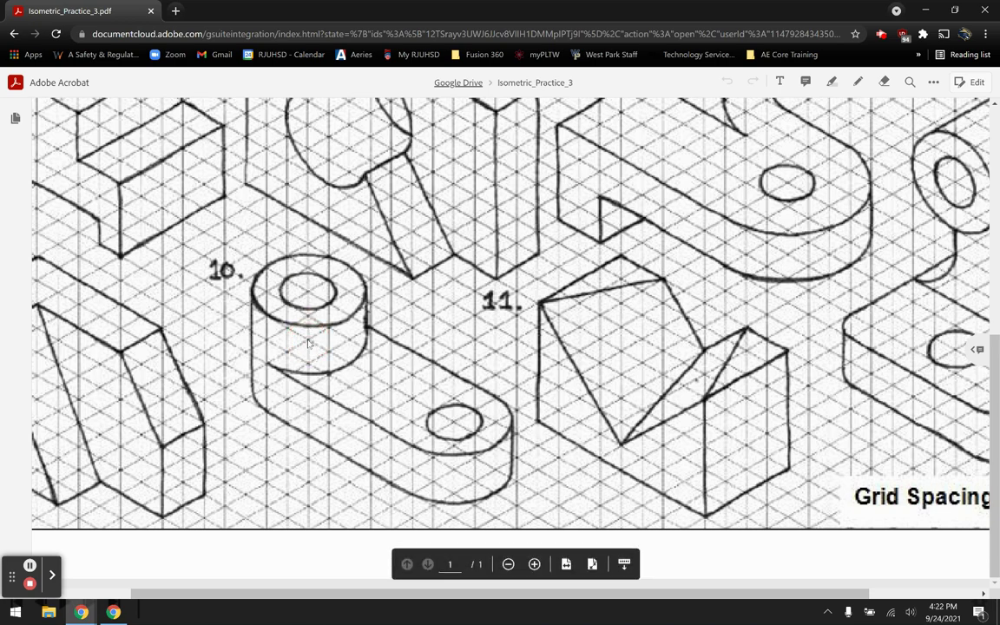
click(308, 342)
click(308, 343)
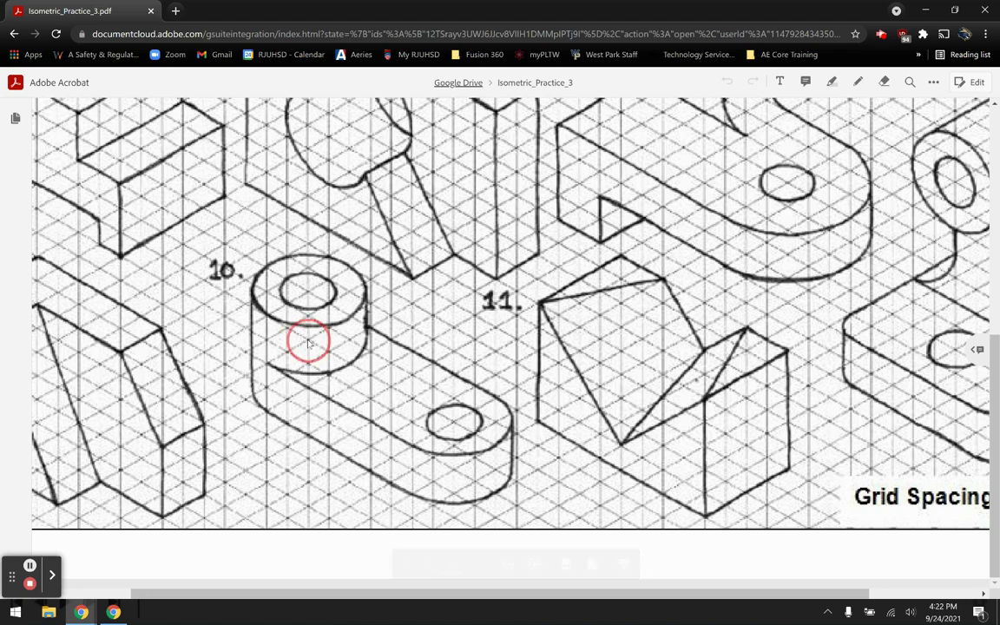
click(309, 344)
click(308, 343)
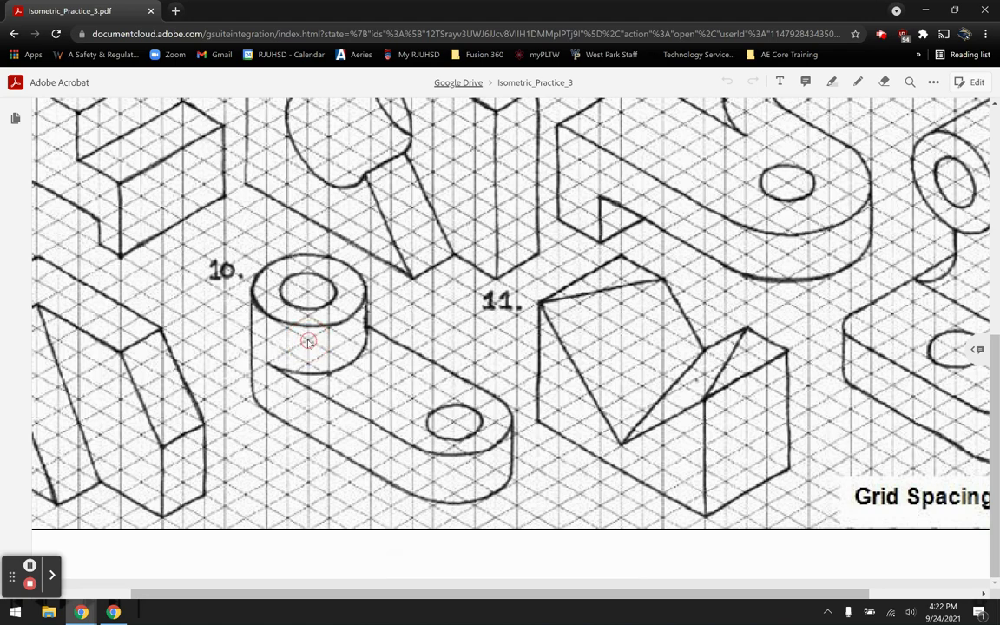
click(315, 327)
Switch to Fusion 360 and start a new sketch on the horizontal origin plane
key(alt+Tab)
key(alt+Tab)
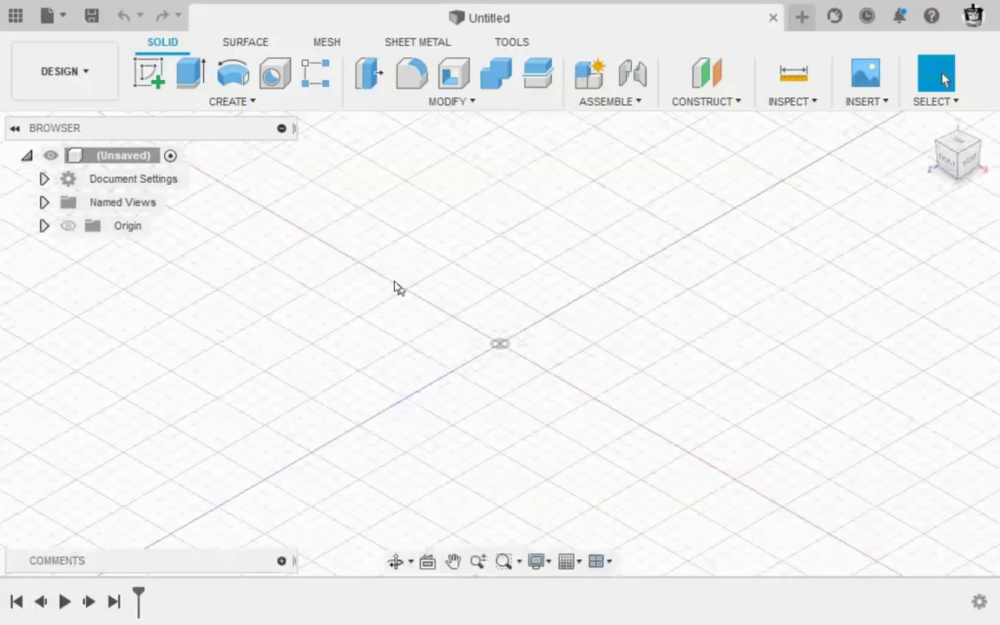
click(149, 74)
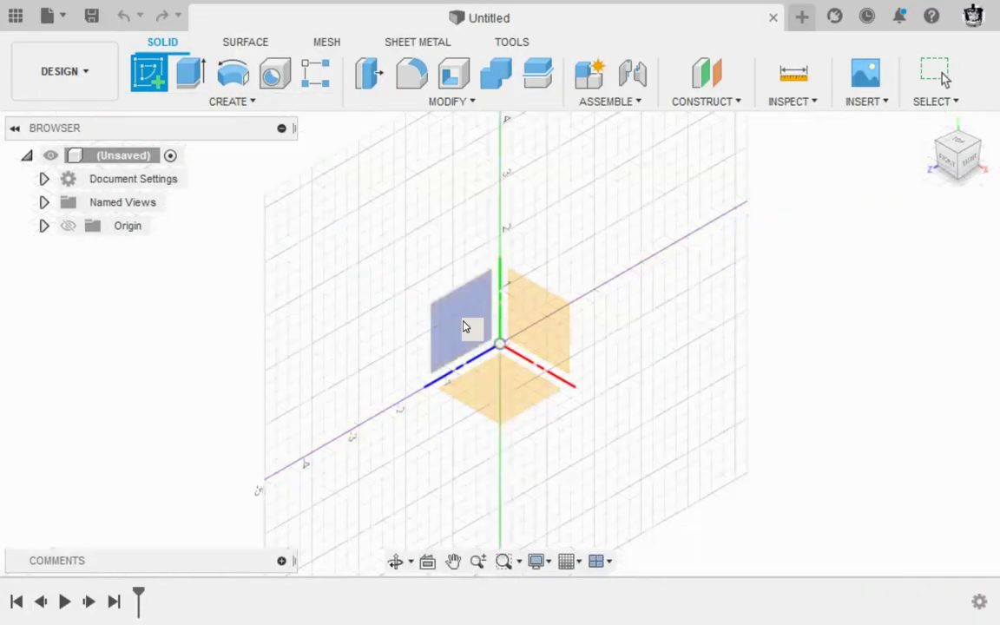
click(514, 397)
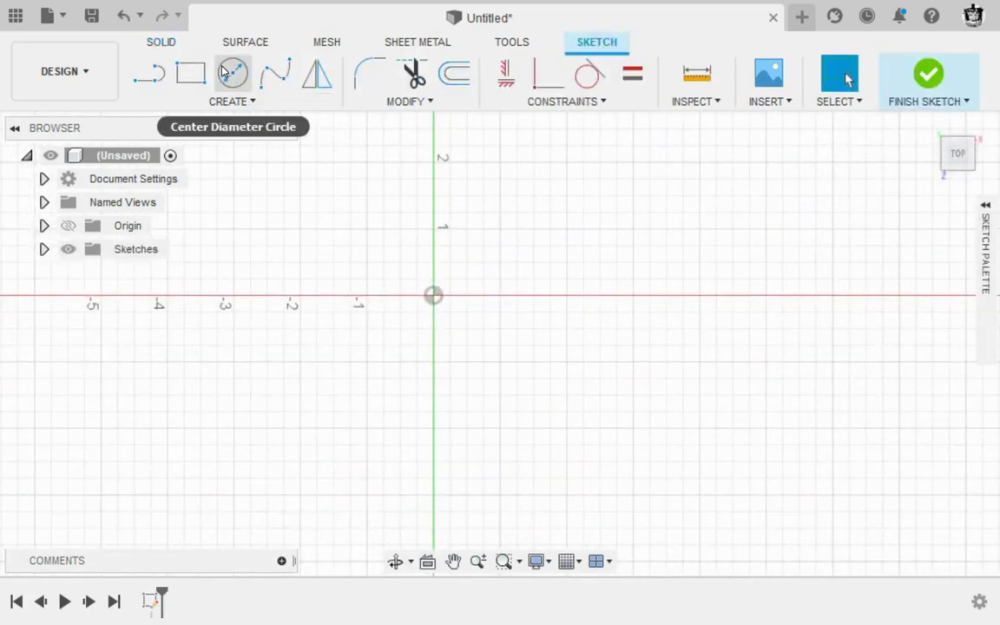
Sketch a circle with a 1 in diameter centred on the origin
click(224, 73)
scroll(386, 232, up, 3)
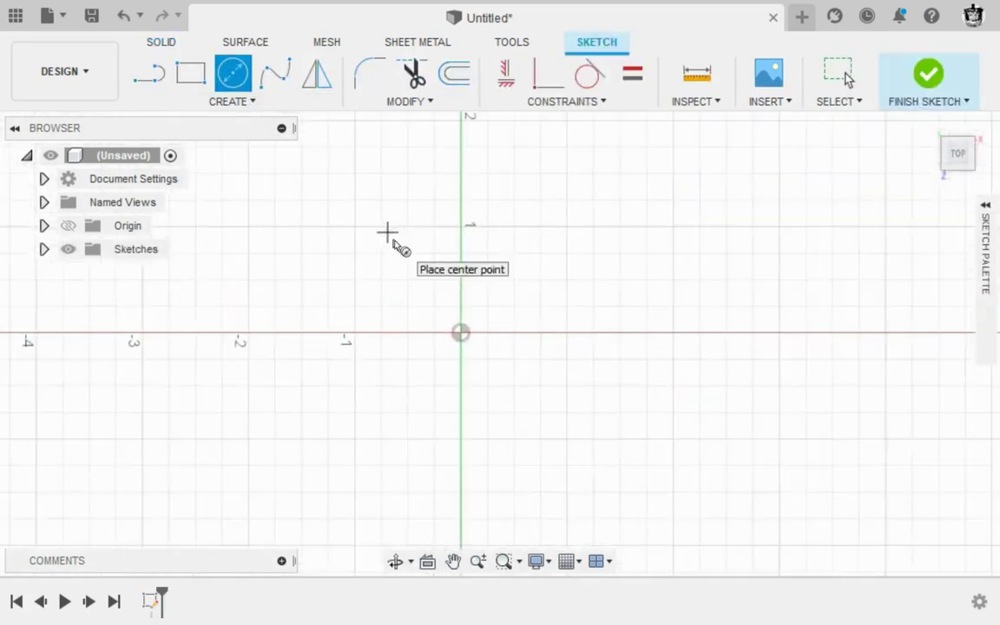
click(460, 332)
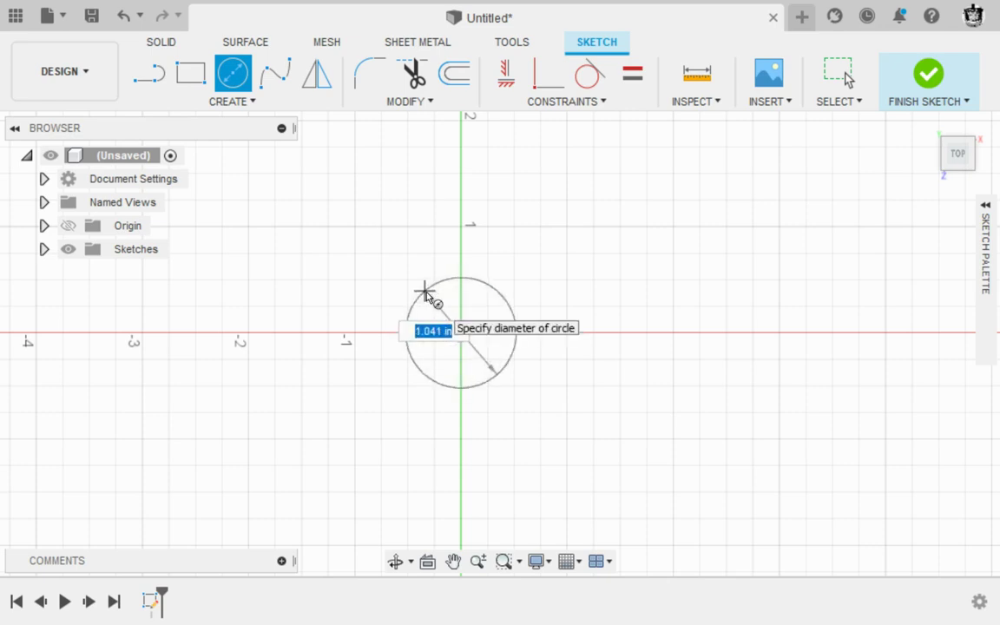
text(1)
key(Return)
key(Escape)
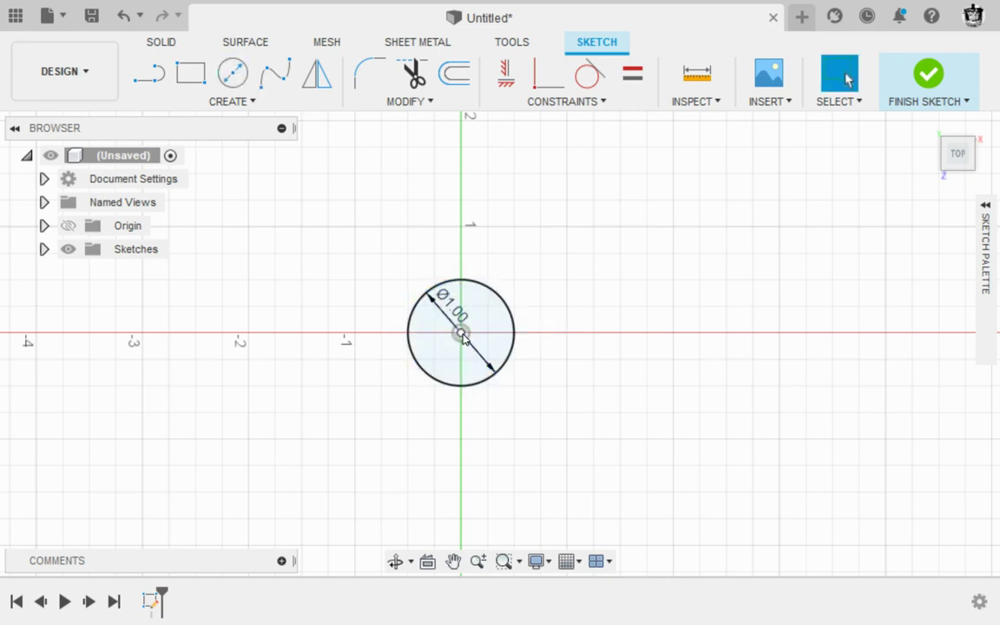
Add a concentric circle with a 0.5 in diameter at the origin
click(232, 73)
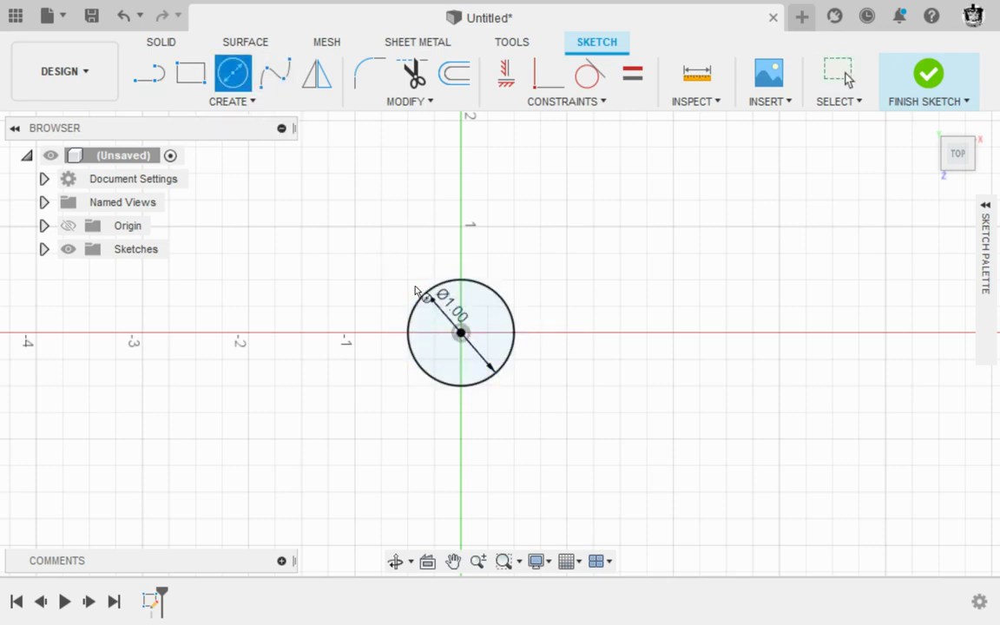
click(460, 332)
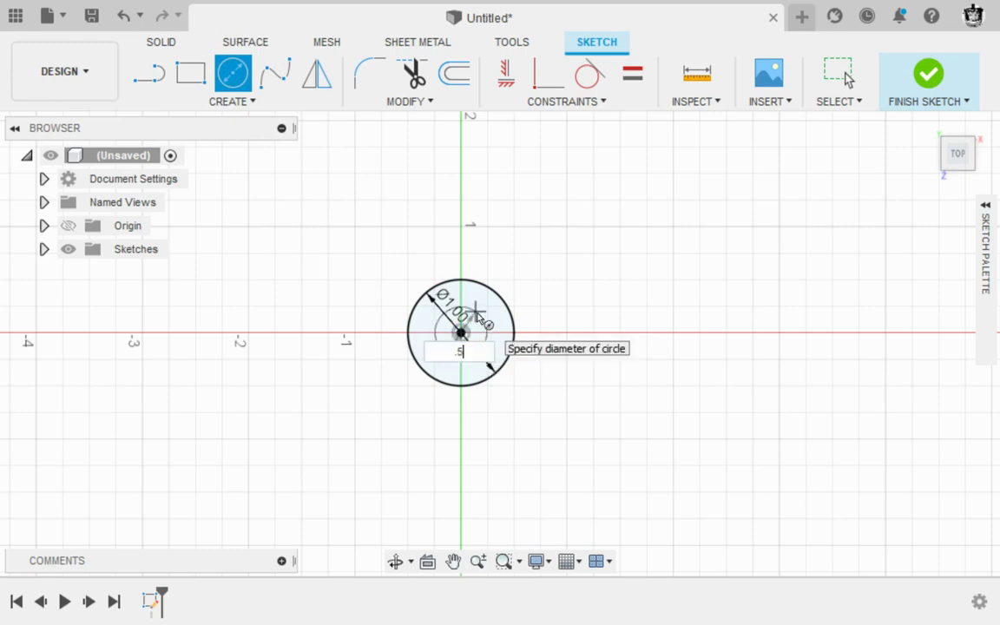
click(476, 317)
key(Escape)
Move the diameter dimensions of both origin circles outside the circles, to their upper left
drag(478, 318, 372, 258)
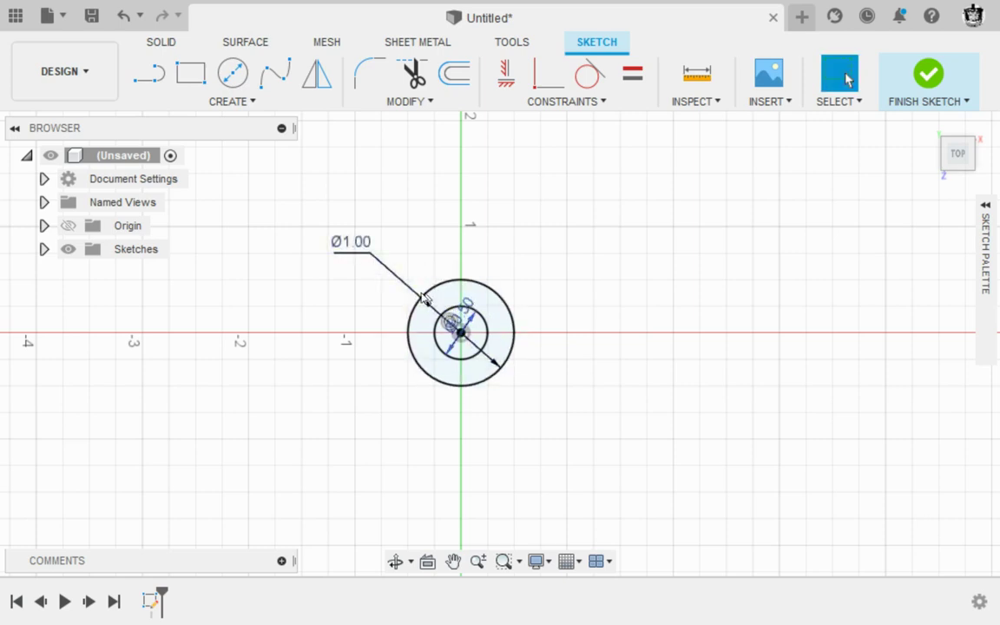
key(d)
click(444, 318)
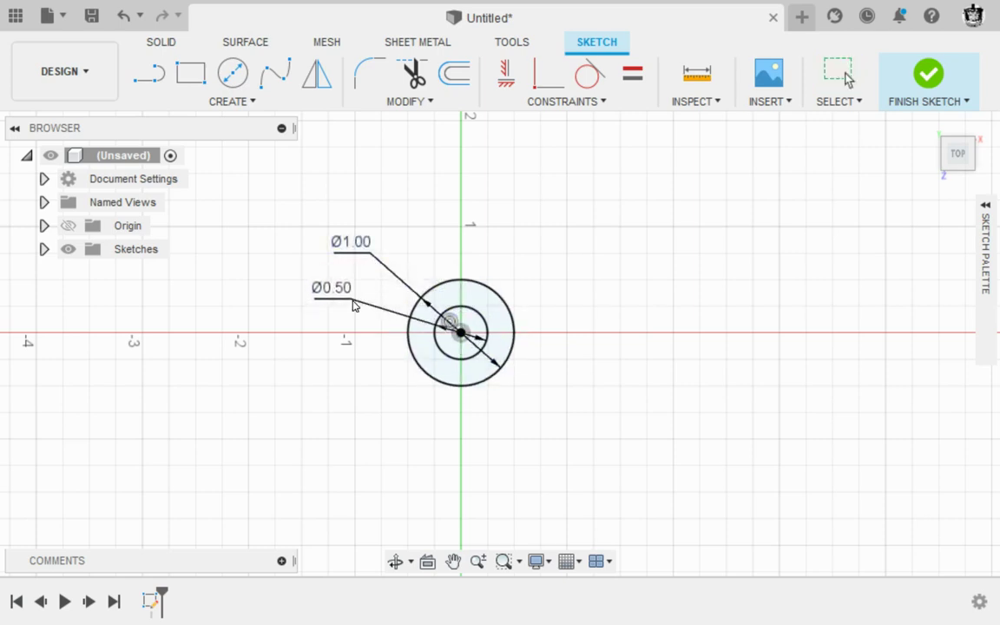
click(353, 306)
key(Escape)
Sketch a second circle with a 1 in diameter on the horizontal axis, about 2.8 in to the right of the origin
middle_drag(716, 340, 649, 357)
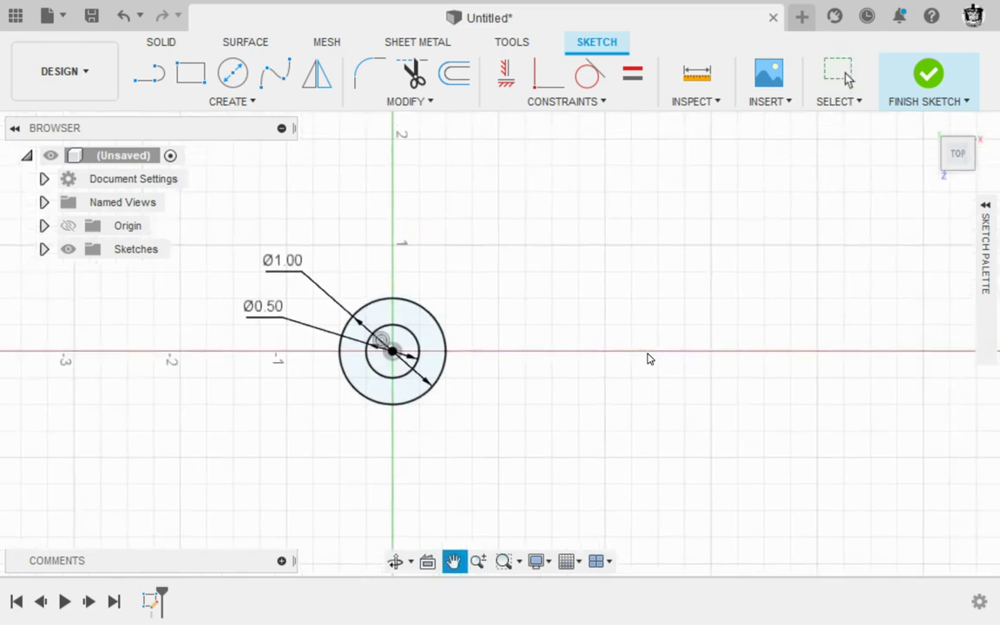
click(233, 77)
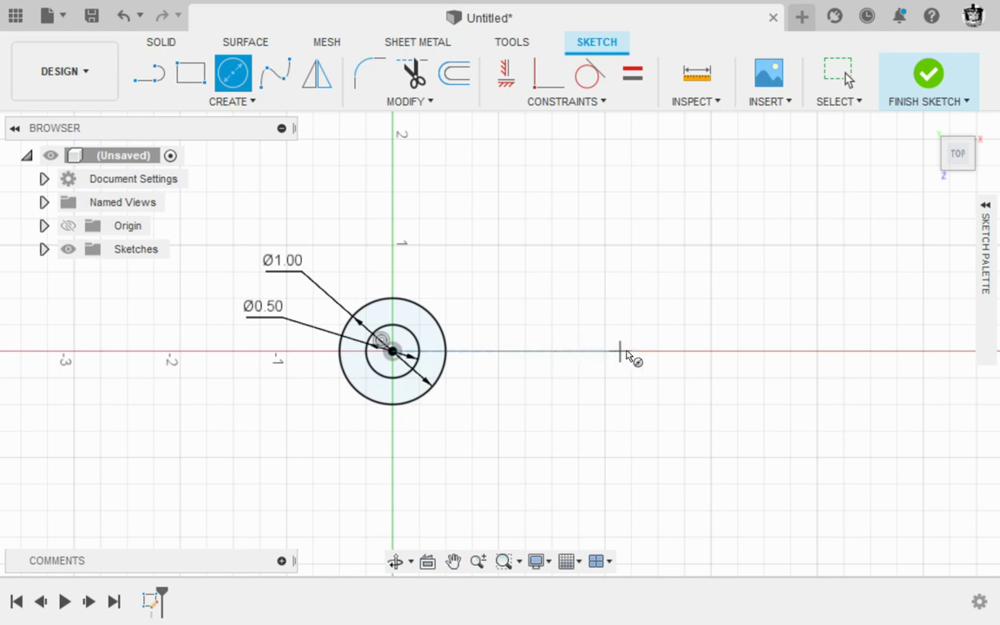
click(689, 351)
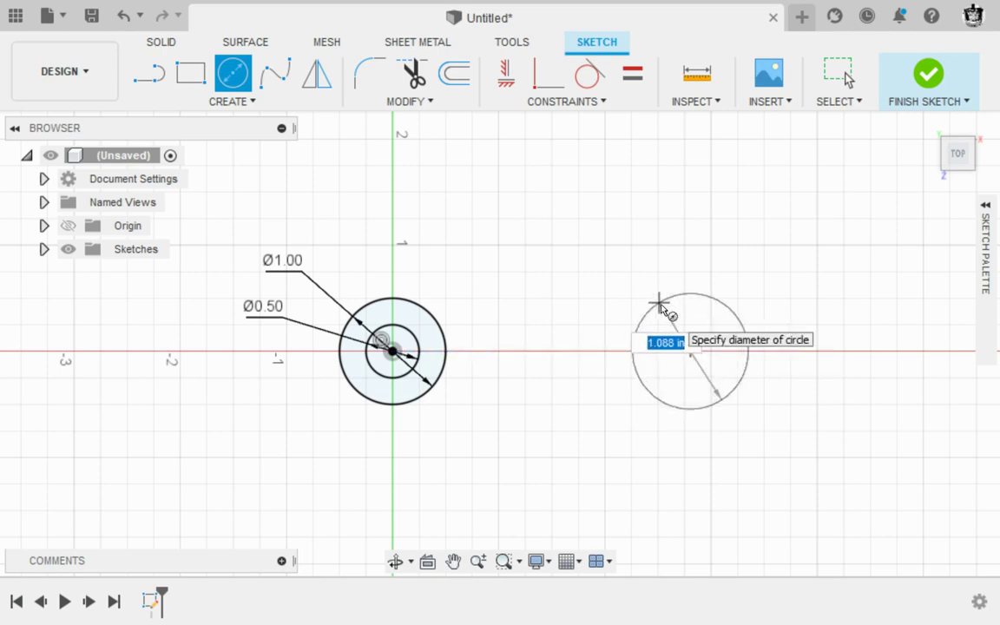
text(1)
key(Return)
key(Escape)
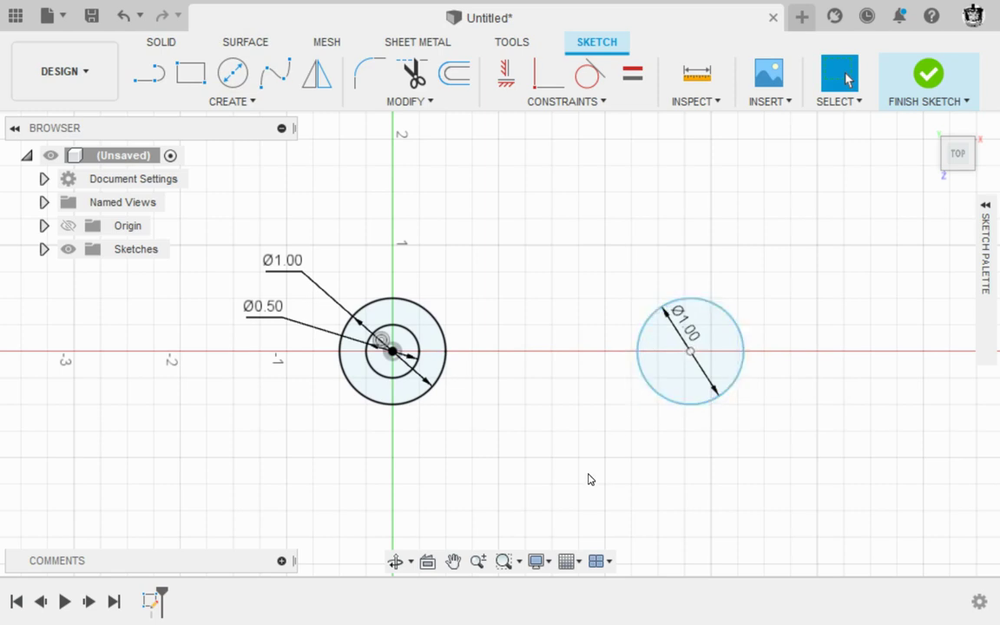
Dimension the horizontal distance between the origin and the second circle's centre as 1.75 in
key(d)
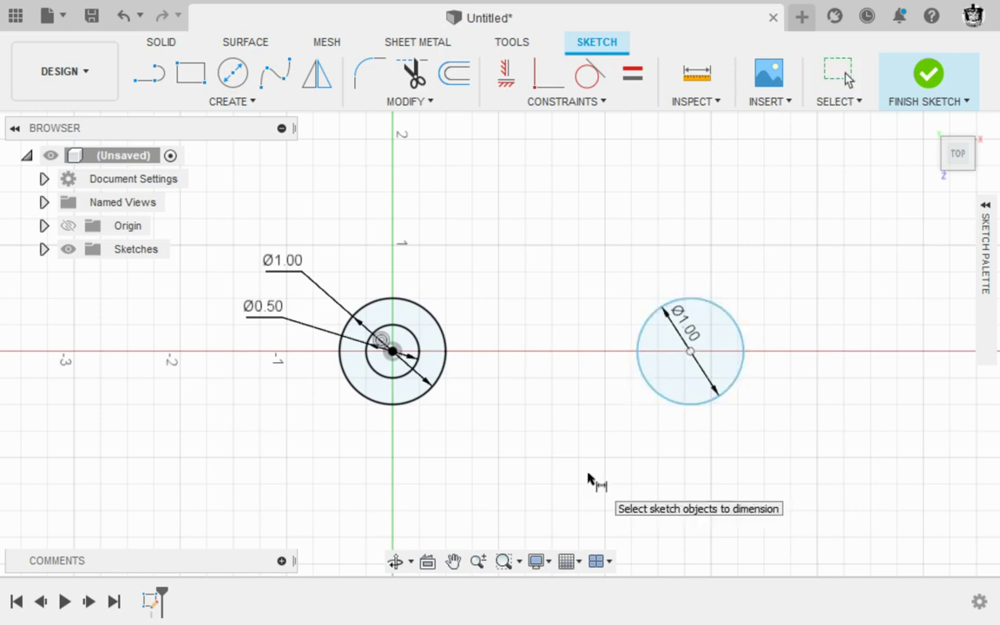
click(690, 352)
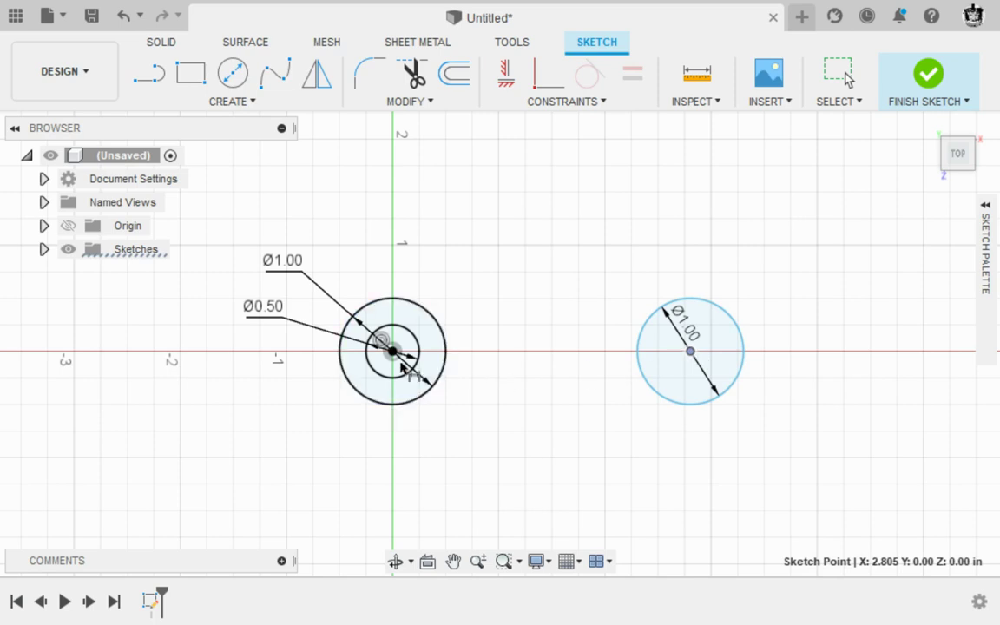
click(392, 352)
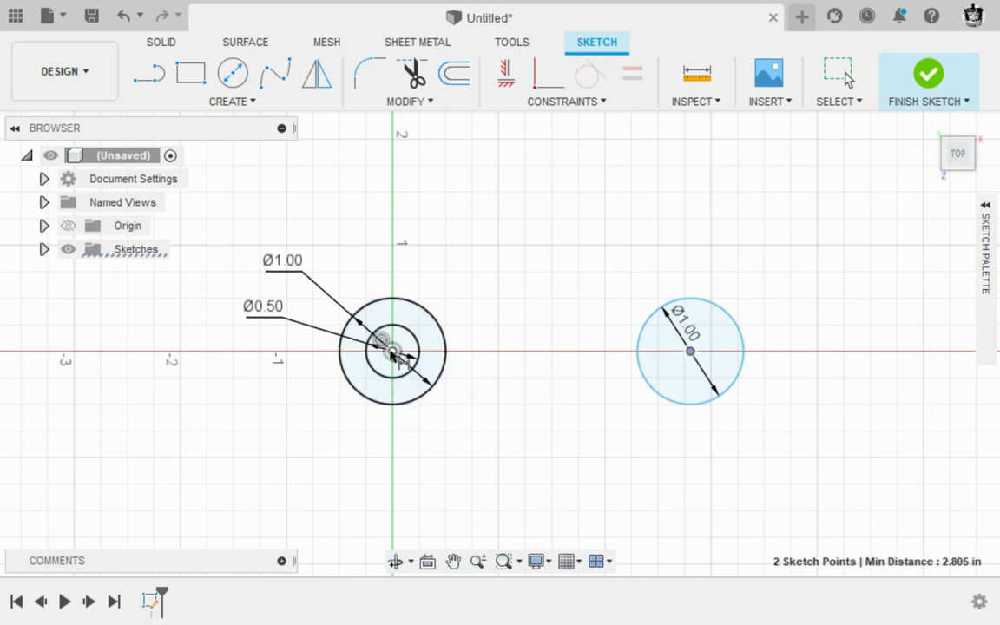
click(529, 438)
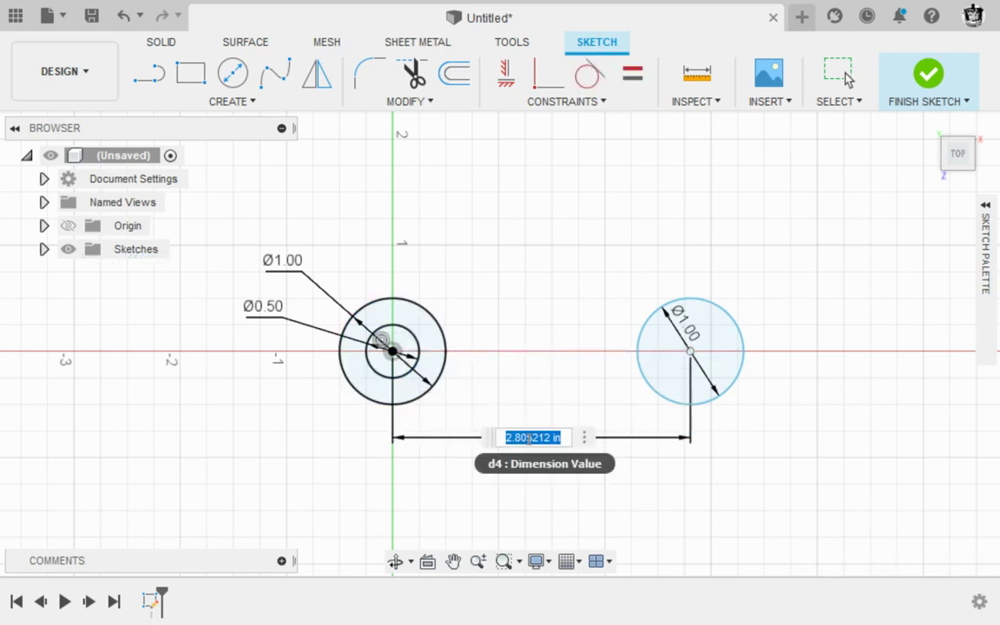
text(3)
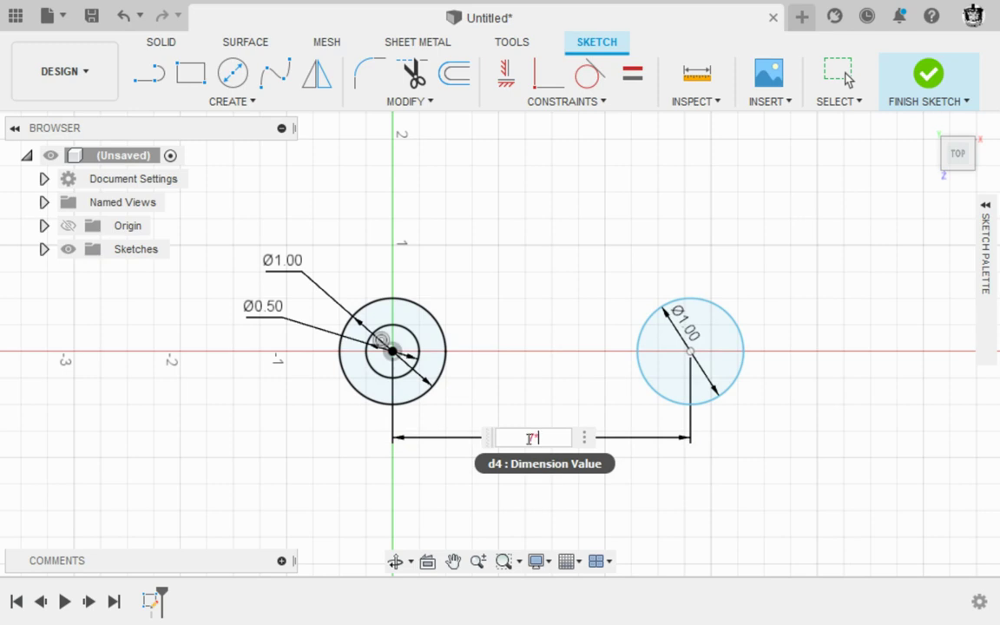
text(.25)
key(Return)
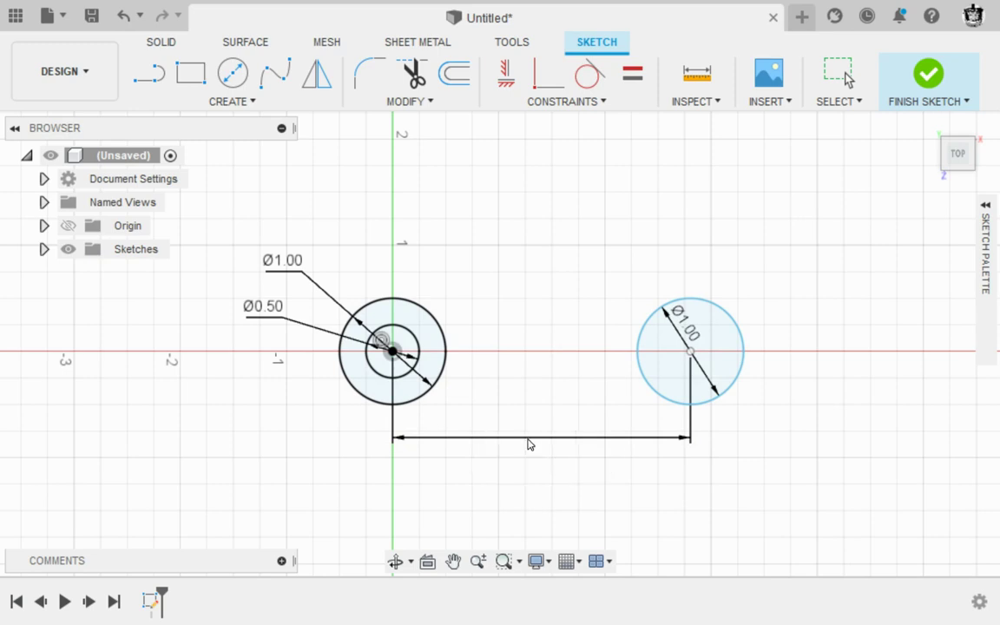
Apply a Horizontal/Vertical constraint between the second circle's centre and the origin circles' centre
scroll(521, 430, up, 3)
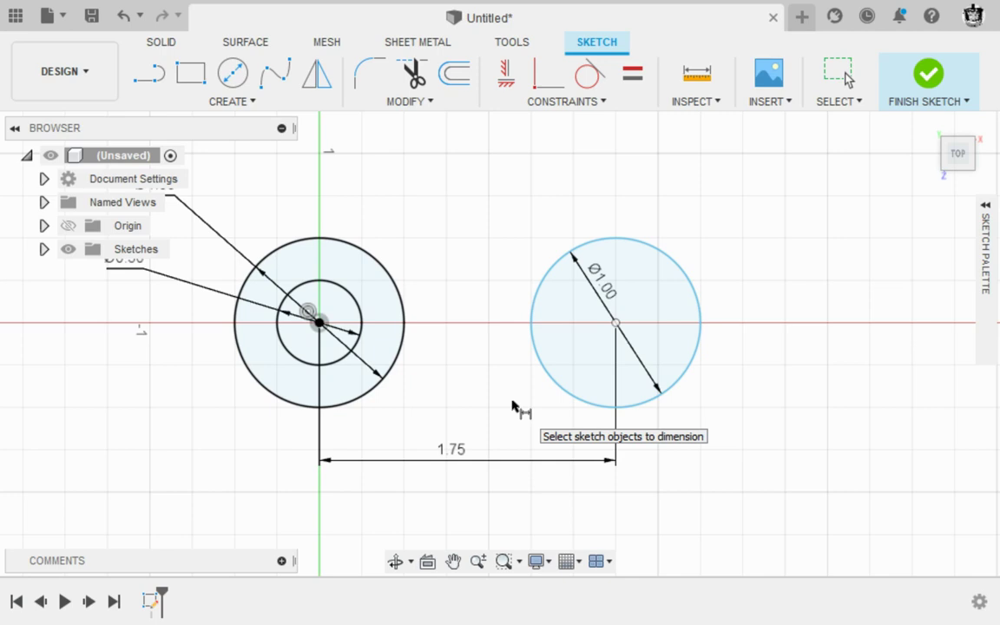
click(508, 73)
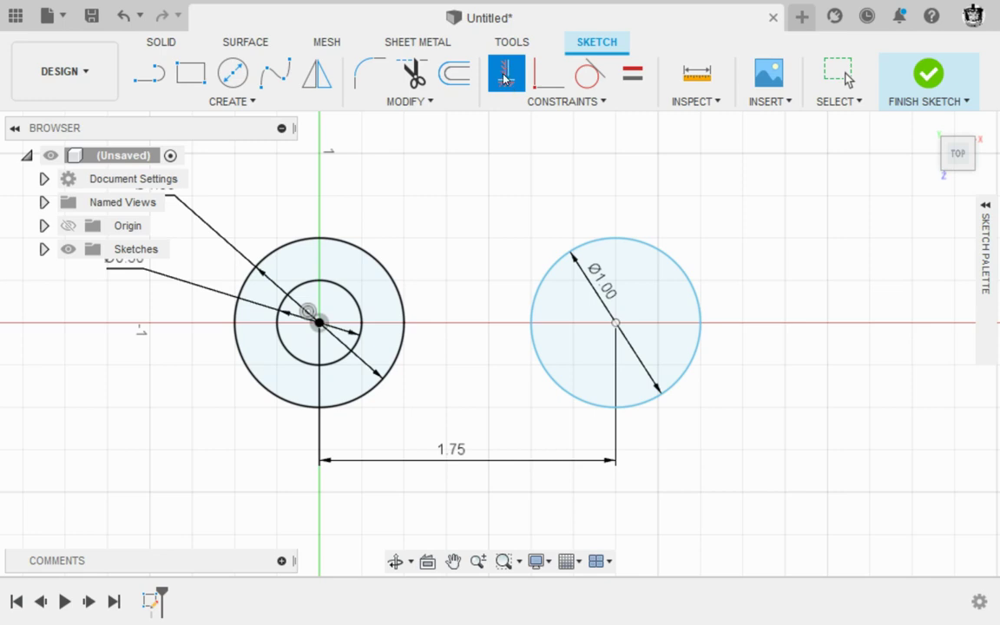
click(543, 284)
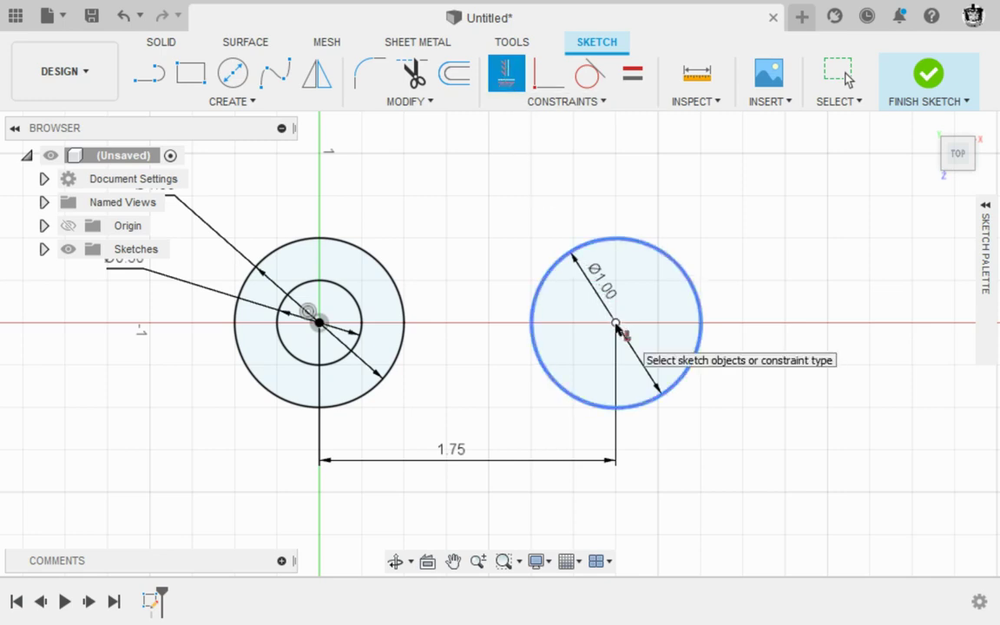
click(616, 324)
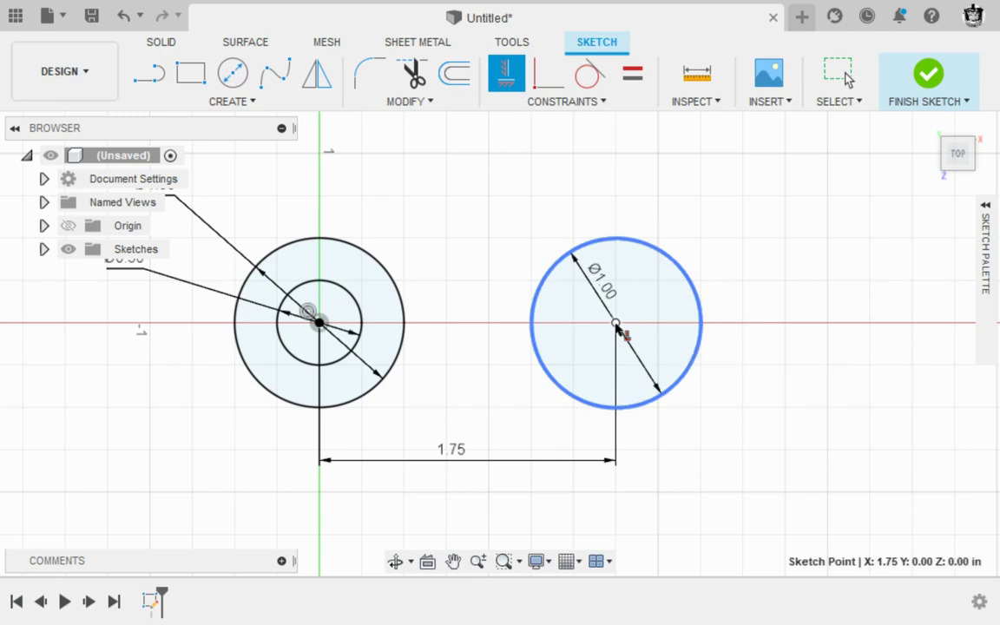
click(319, 322)
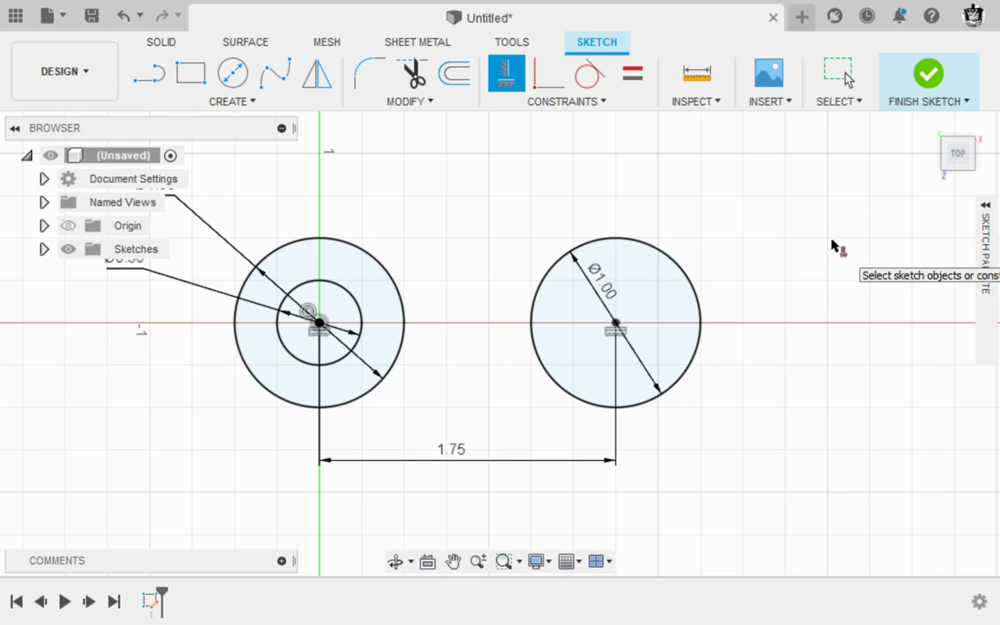
Add a concentric circle with a 0.5 in diameter inside the right-hand 1 in circle
click(233, 75)
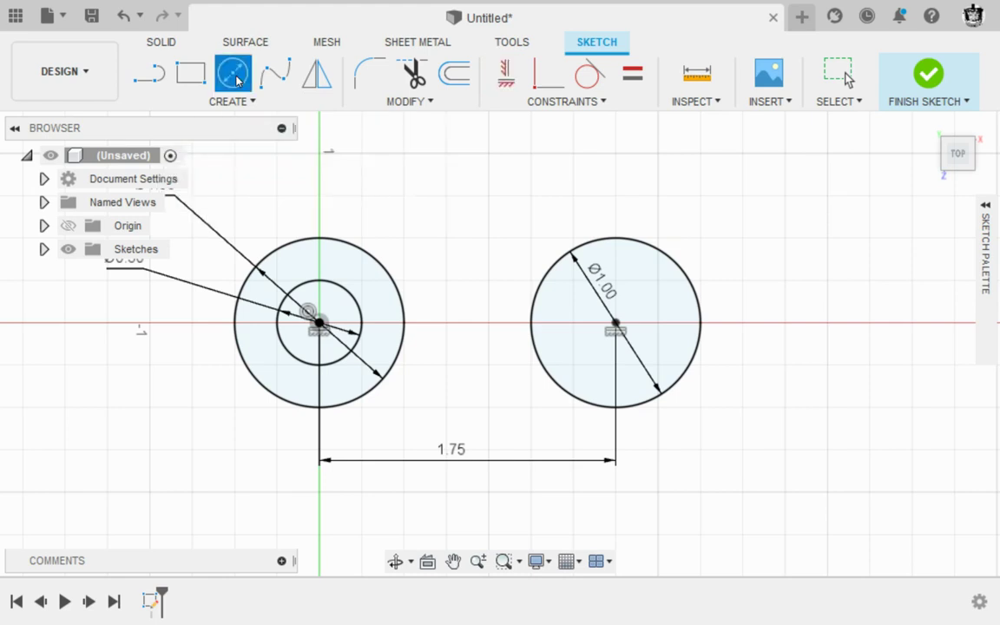
click(615, 324)
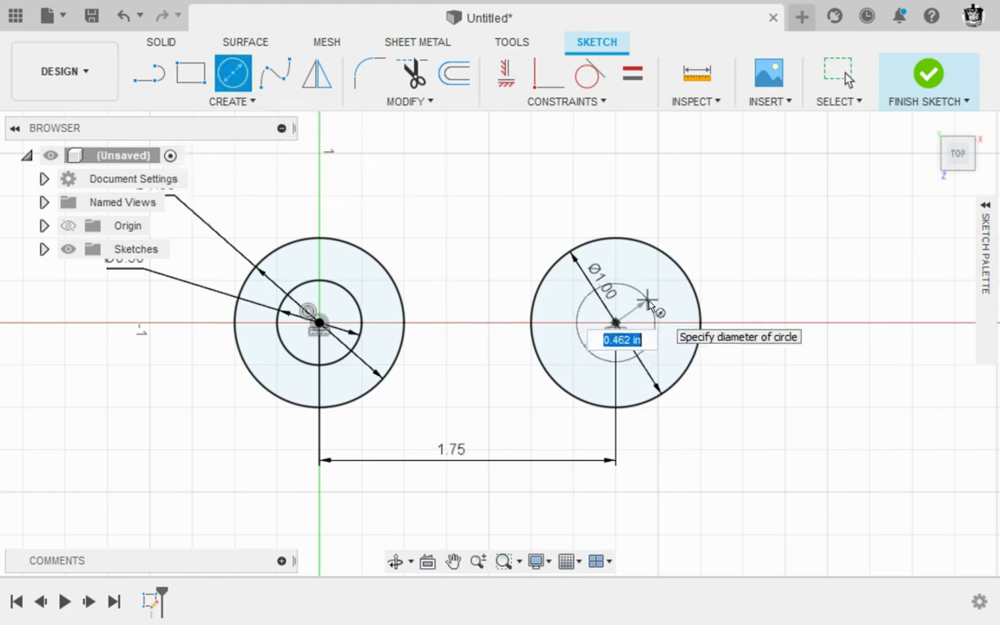
text(0.5)
key(Return)
key(Escape)
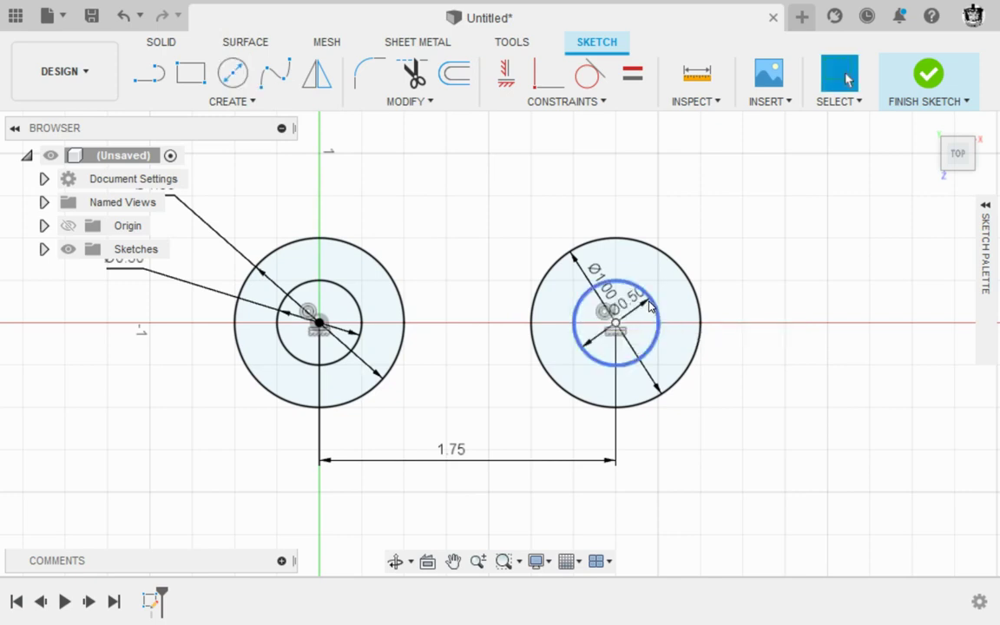
Move both diameter dimensions of the right-hand circles outside the circles, to their upper right
drag(603, 276, 760, 184)
click(640, 294)
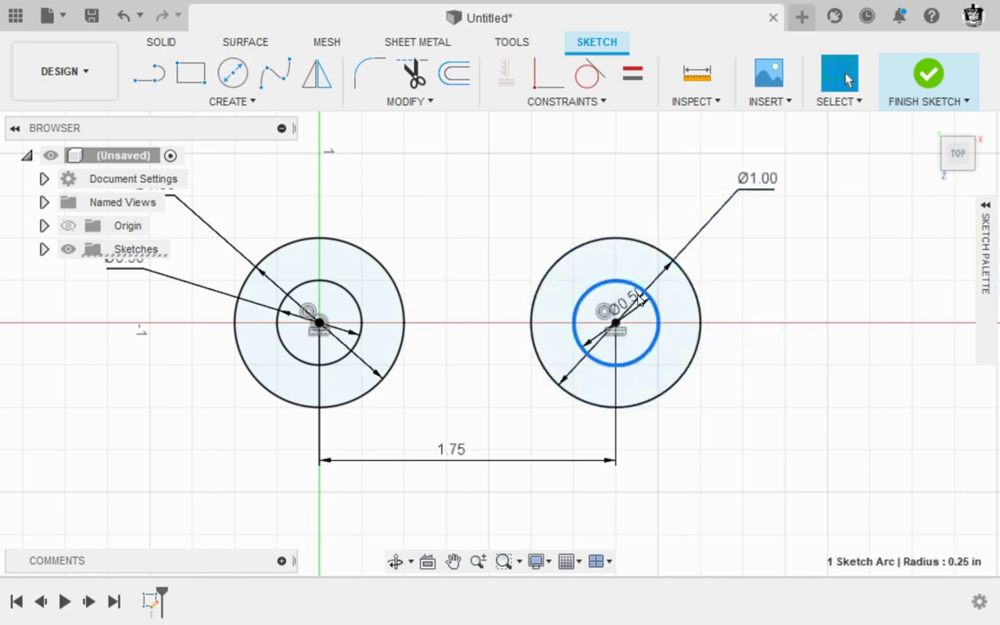
drag(629, 302, 780, 249)
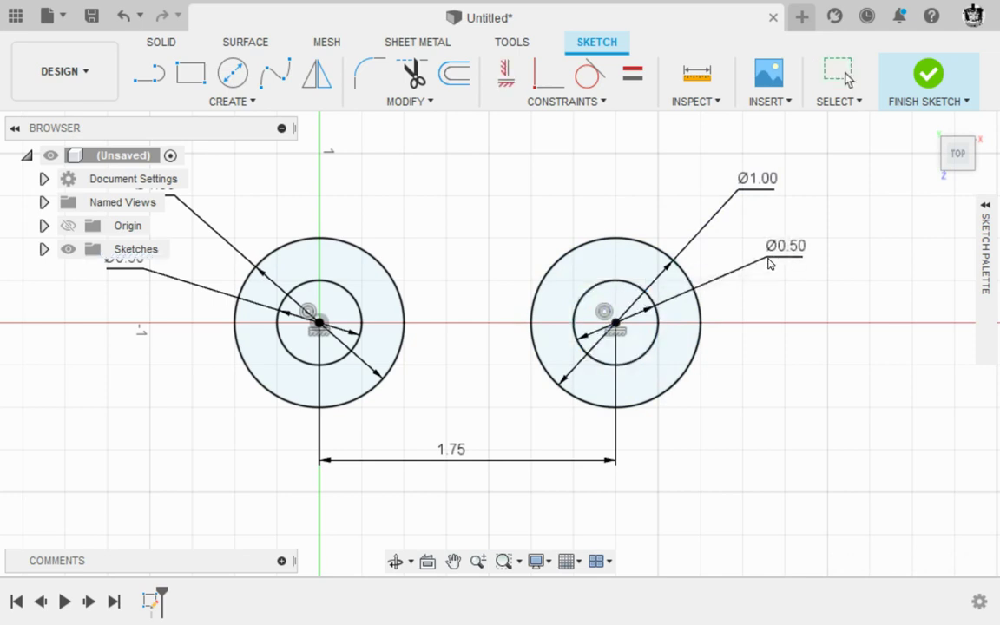
scroll(776, 418, down, 2)
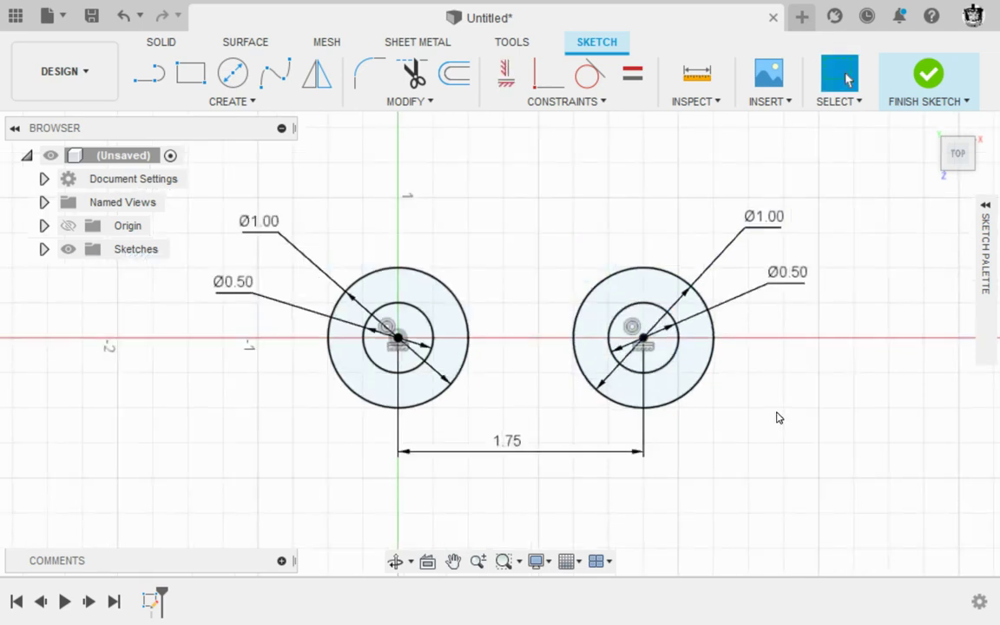
scroll(779, 418, up, 2)
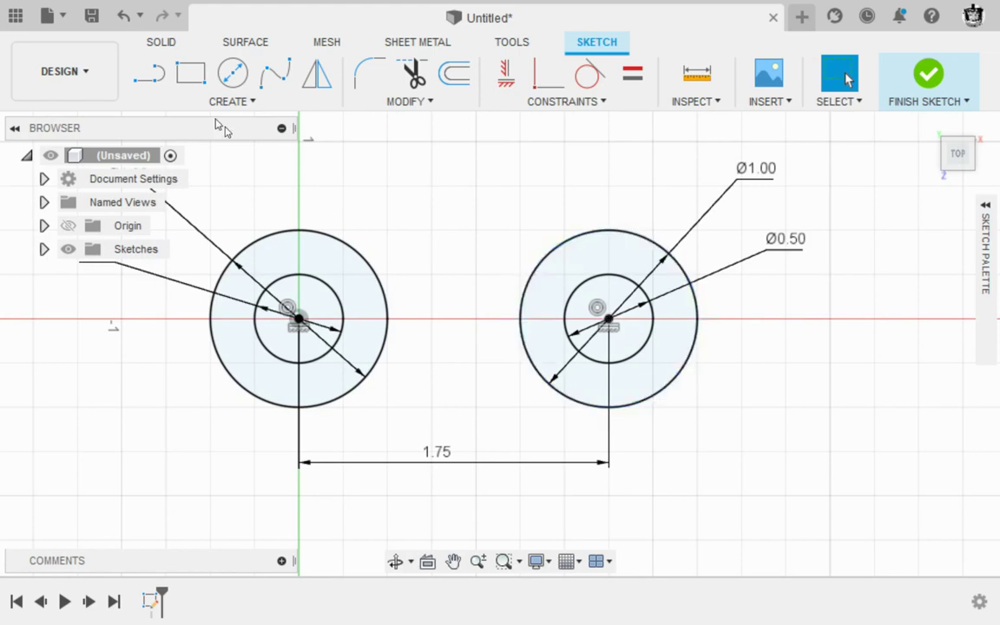
Draw two horizontal lines joining the tops and the bottoms of the two 1 in circles, and finish the sketch
click(149, 77)
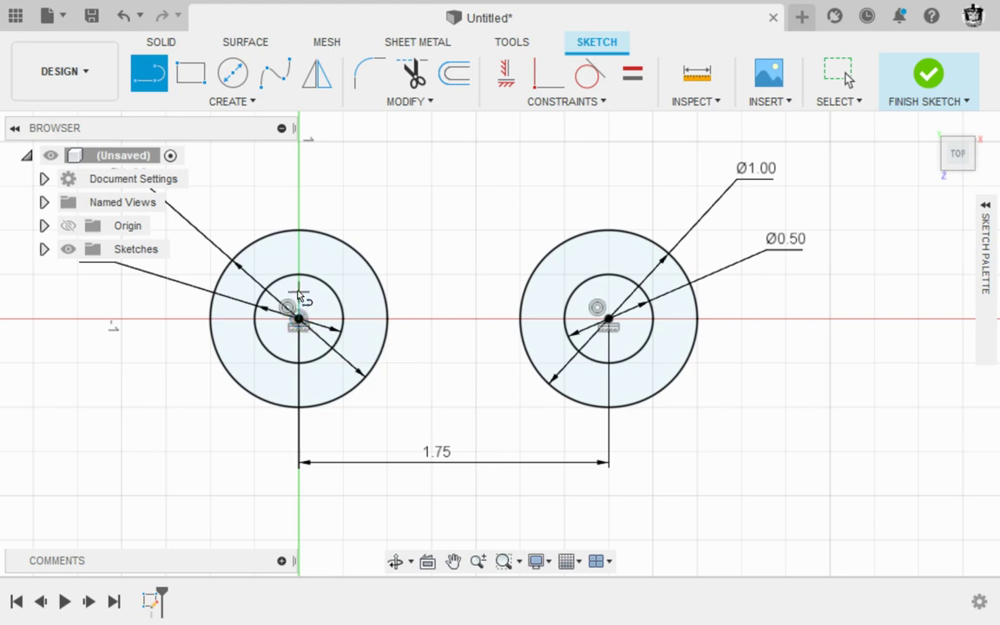
click(299, 230)
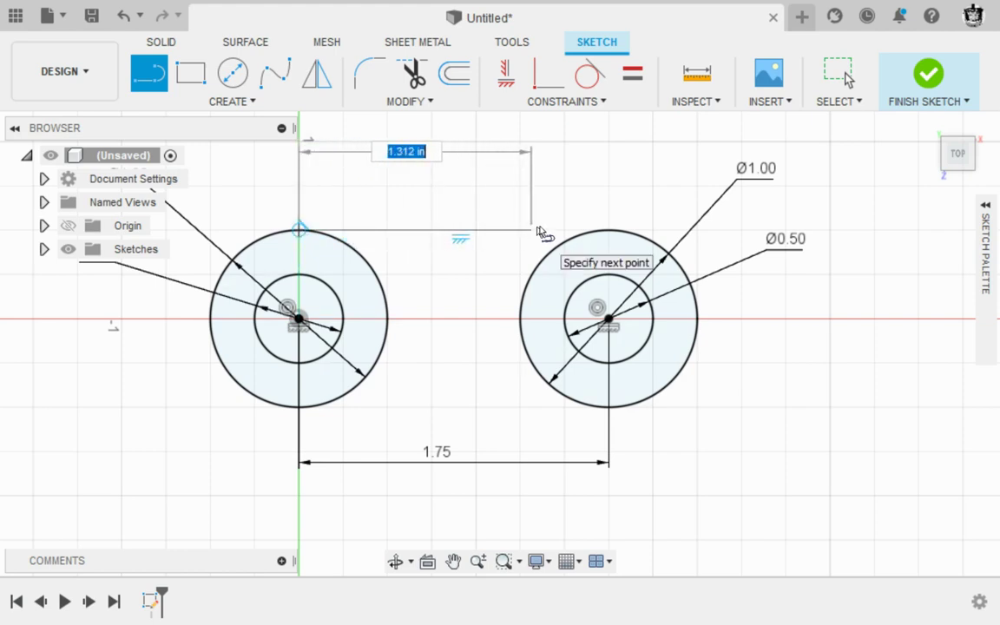
double_click(609, 230)
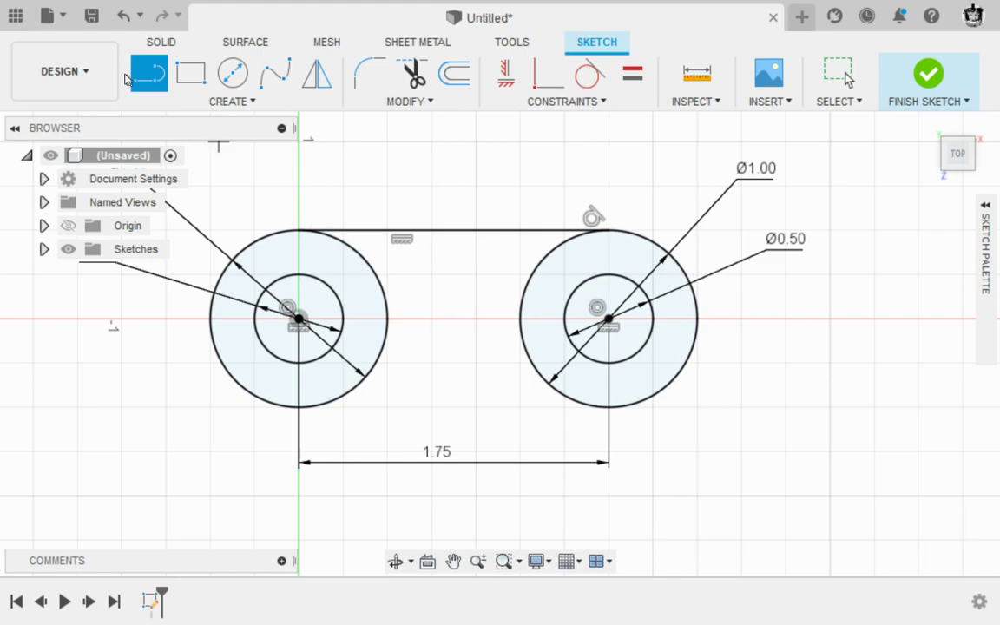
click(299, 320)
drag(298, 406, 612, 411)
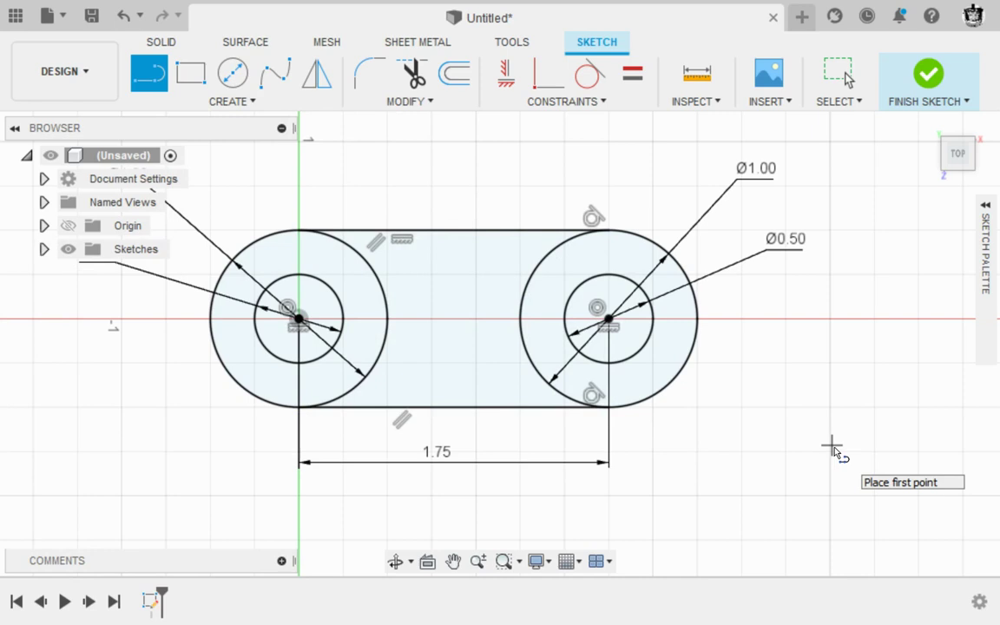
key(Escape)
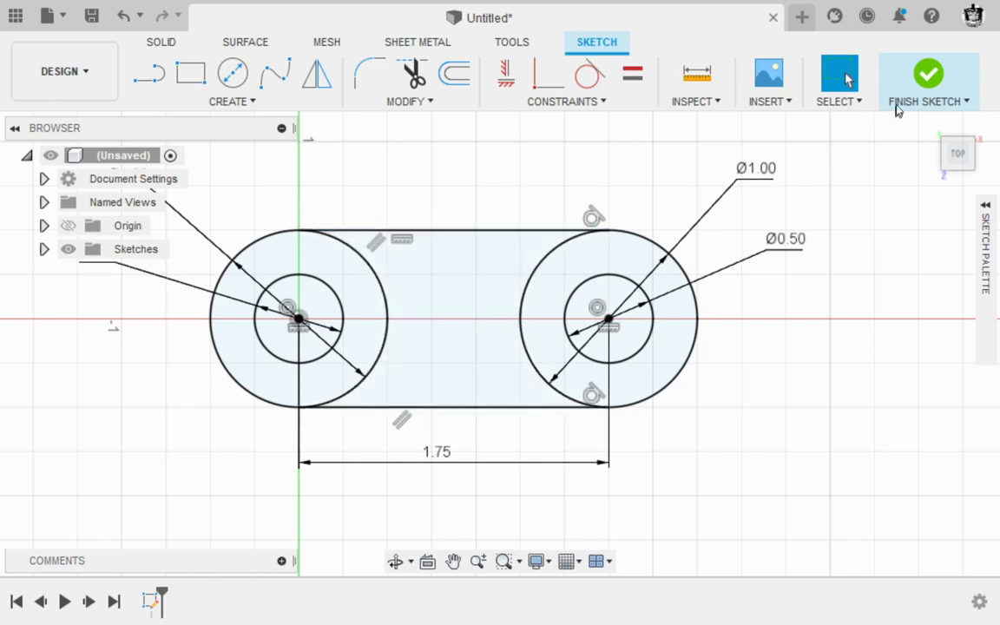
click(925, 80)
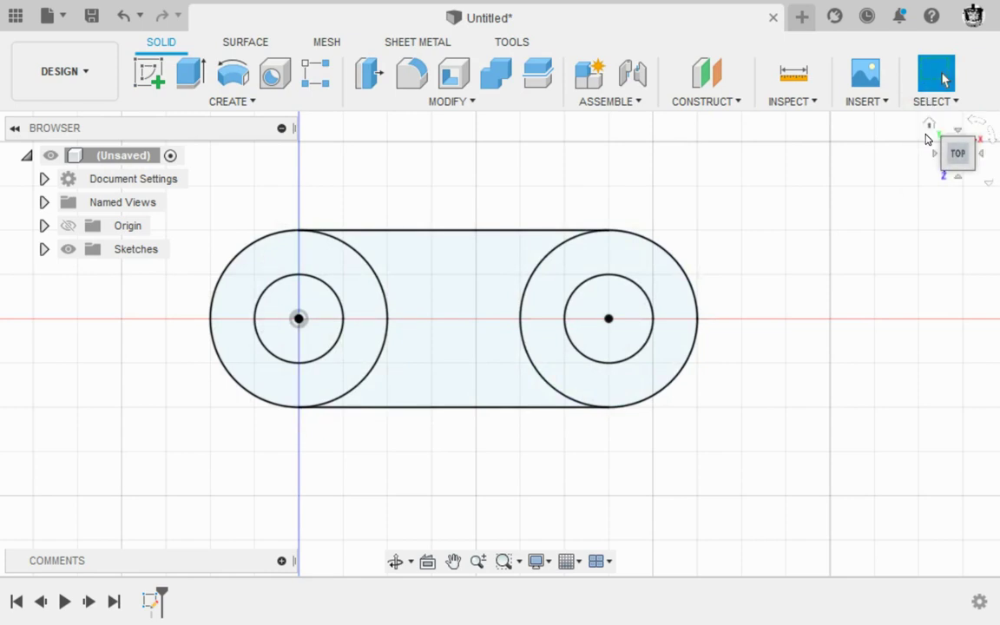
Extrude the region between the two outer circles together with the ring farther from the origin 0.5 in as a new body
click(928, 127)
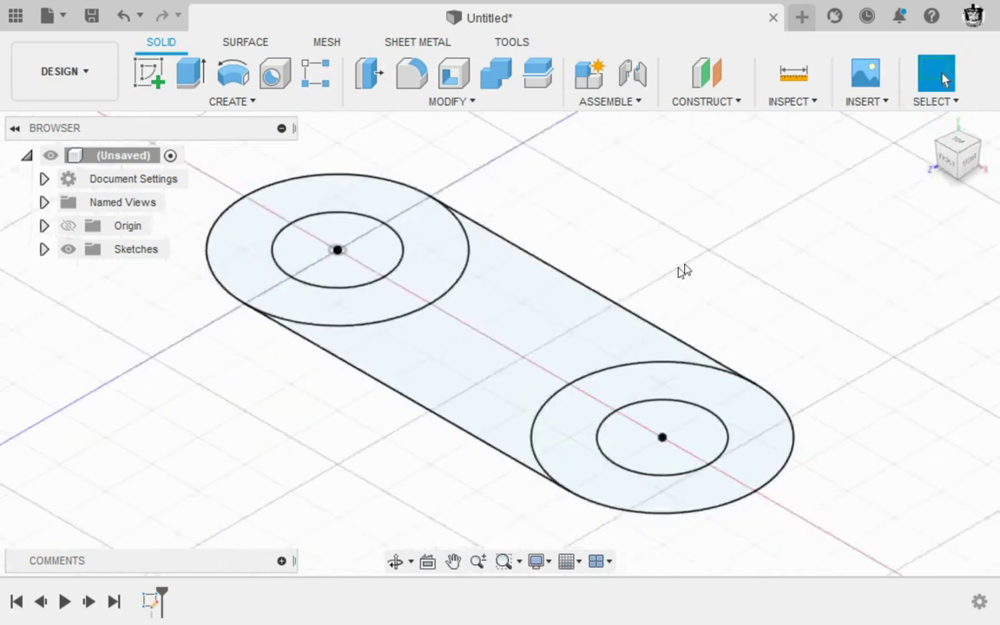
scroll(649, 284, down, 2)
middle_drag(696, 247, 671, 261)
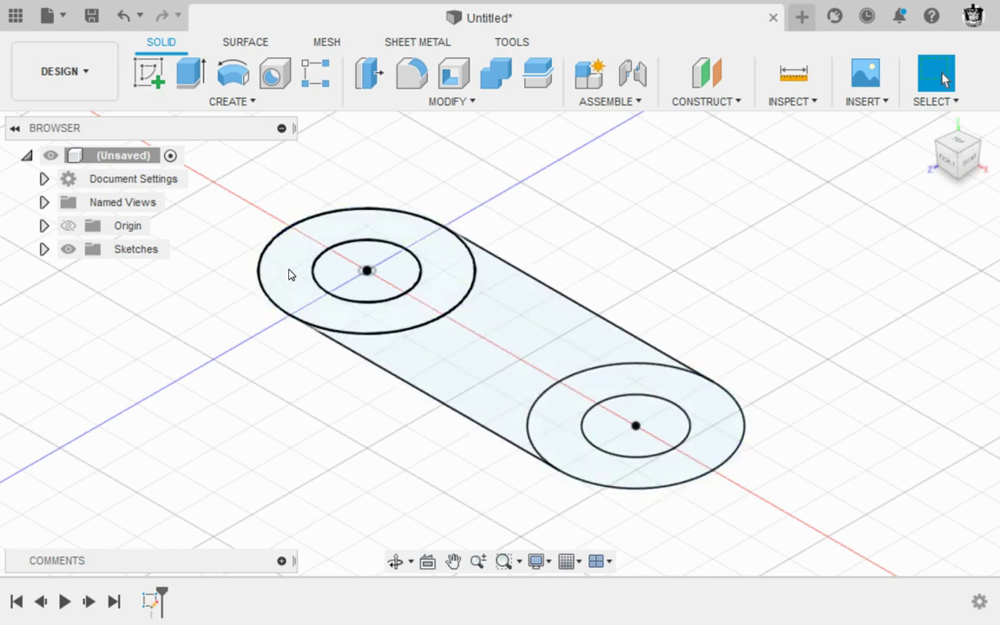
click(190, 73)
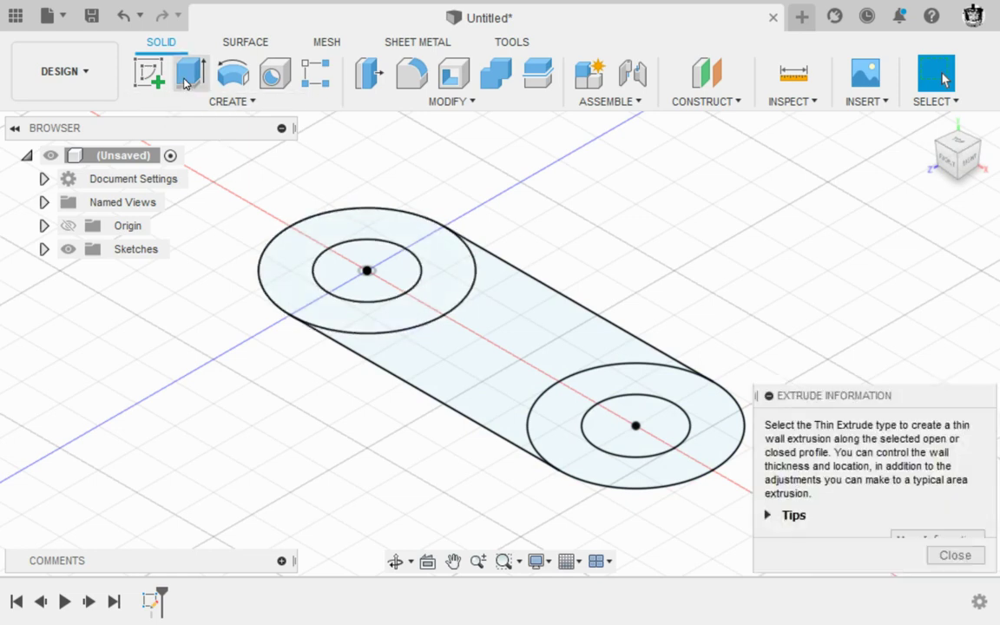
click(543, 350)
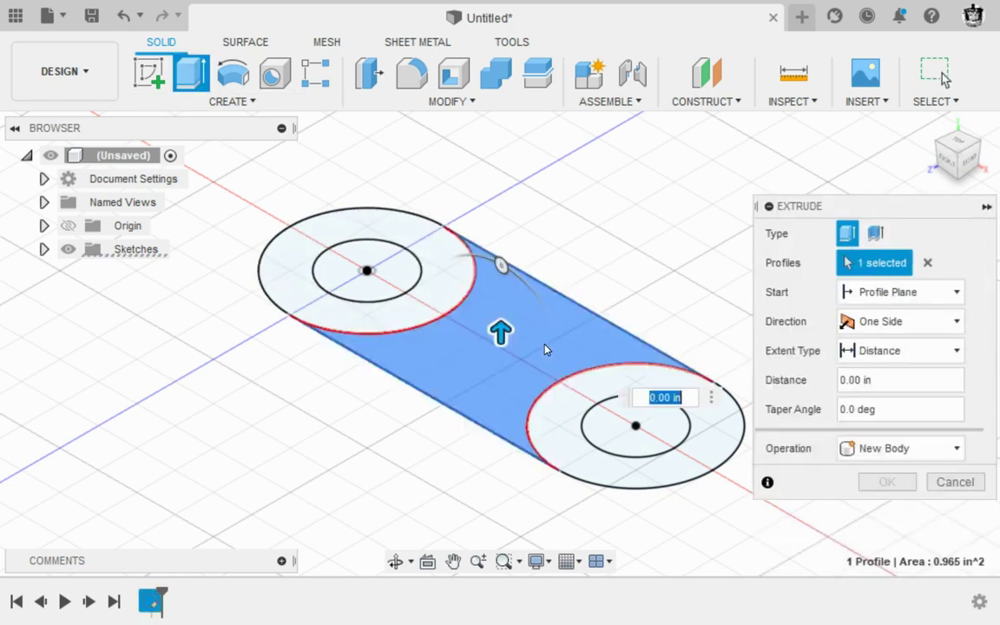
click(560, 420)
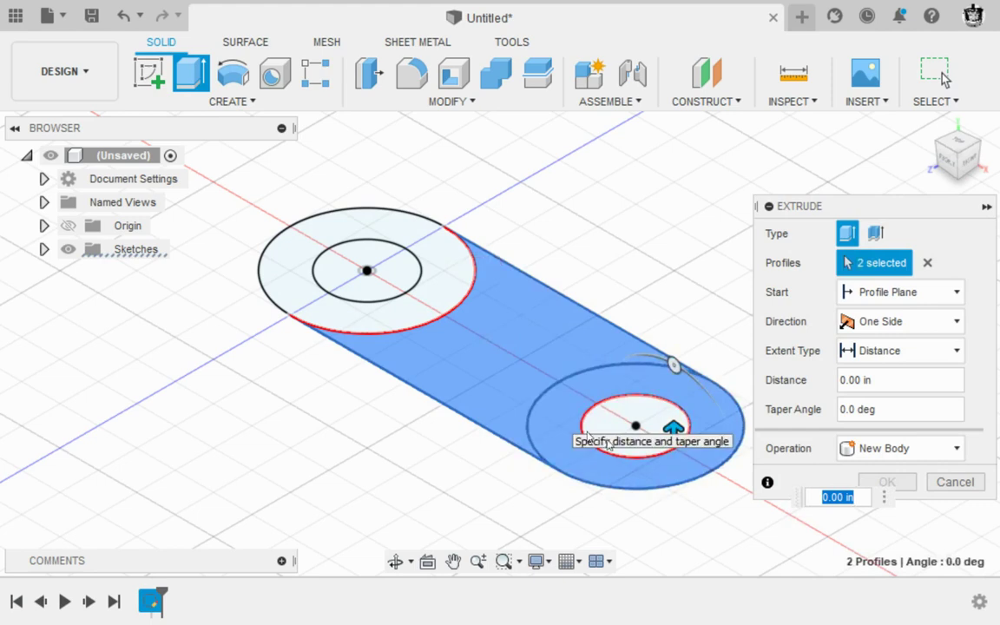
text(0.5)
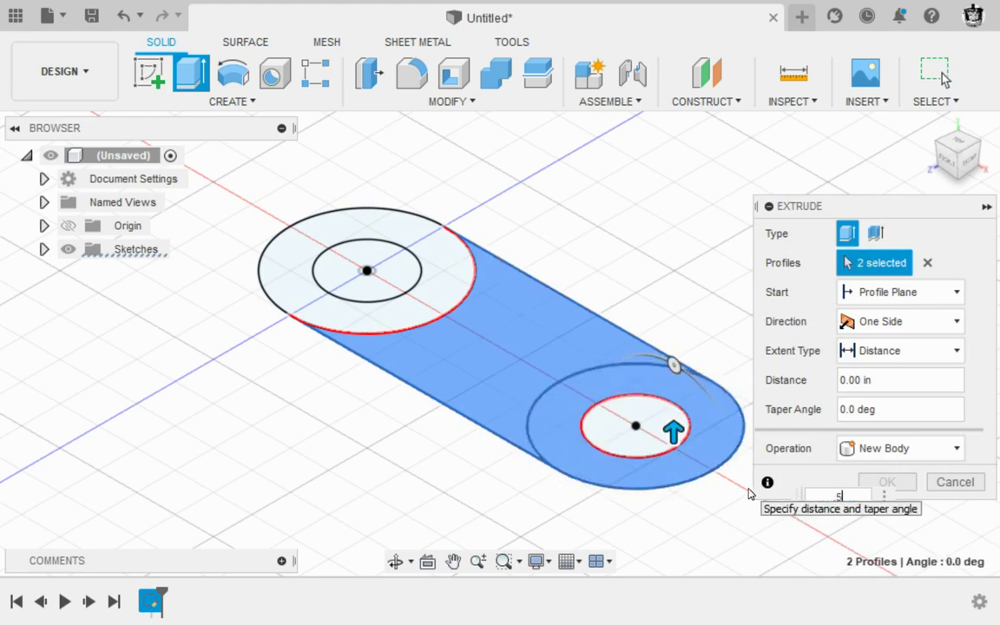
key(Return)
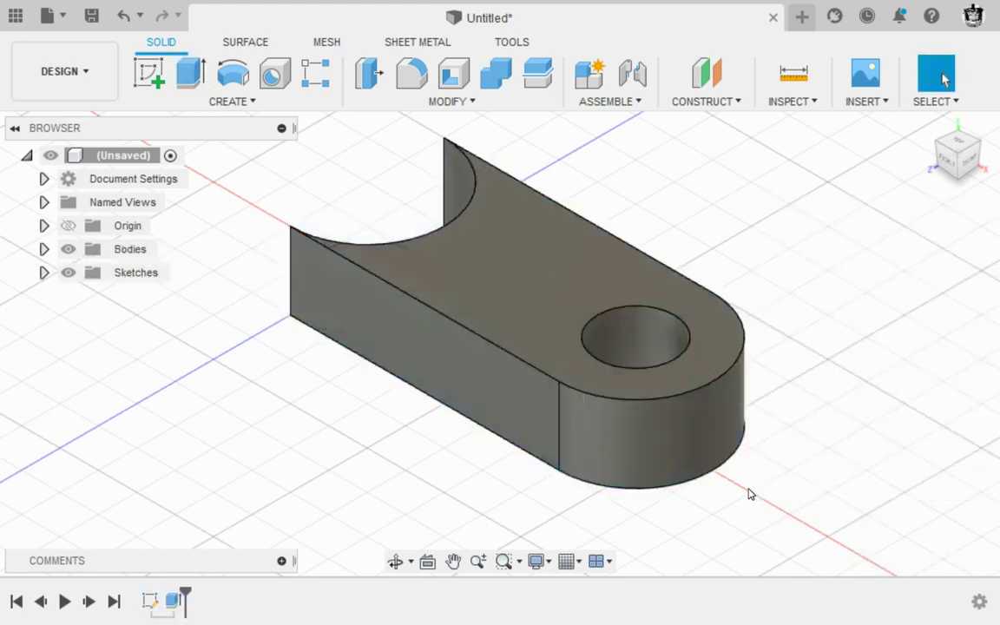
Make the base sketch, Sketch1, visible again
click(43, 273)
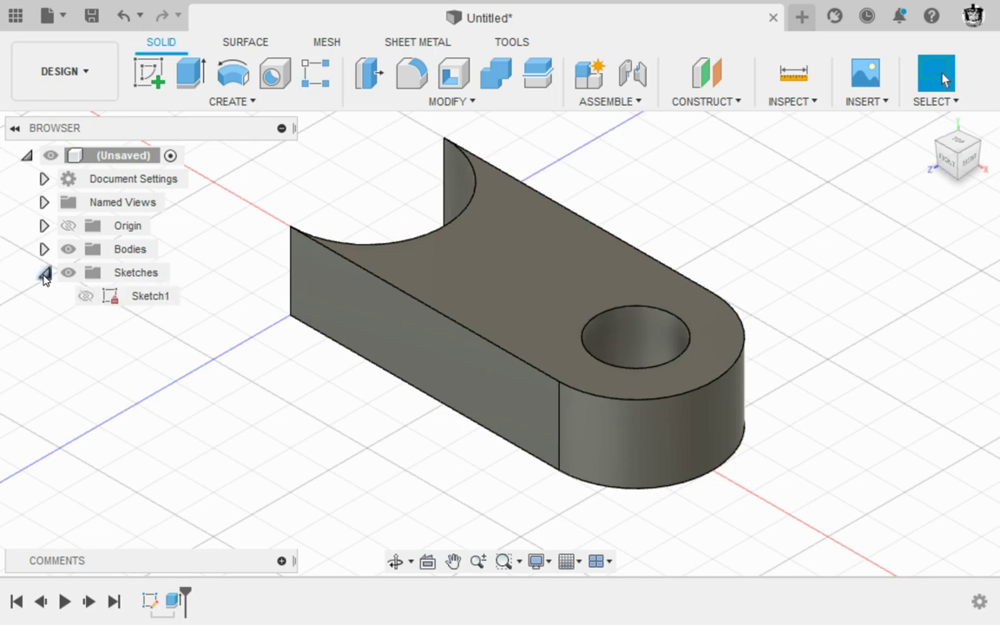
click(84, 295)
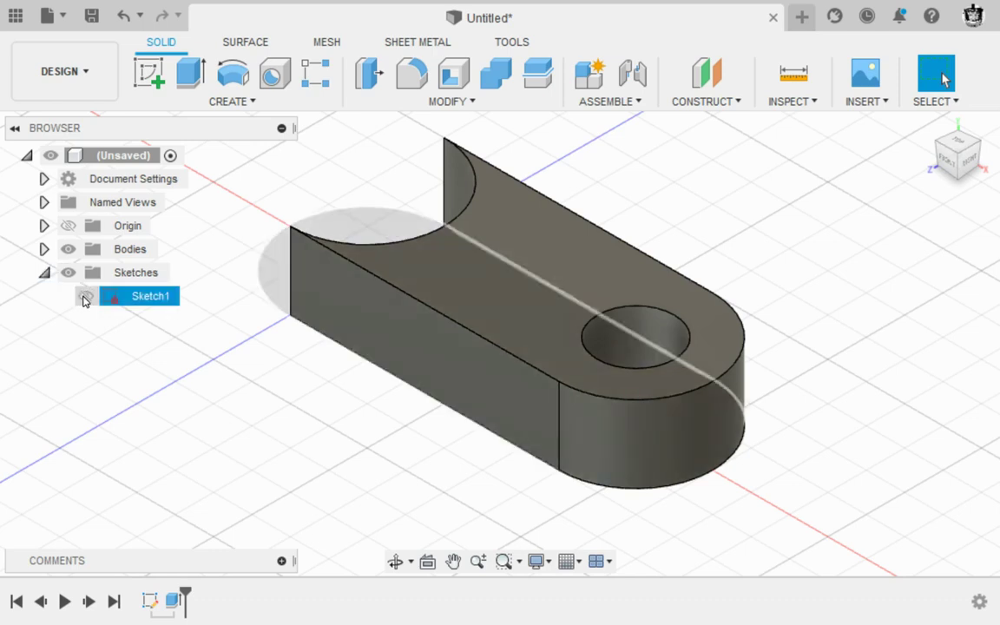
click(85, 296)
middle_drag(192, 368, 247, 413)
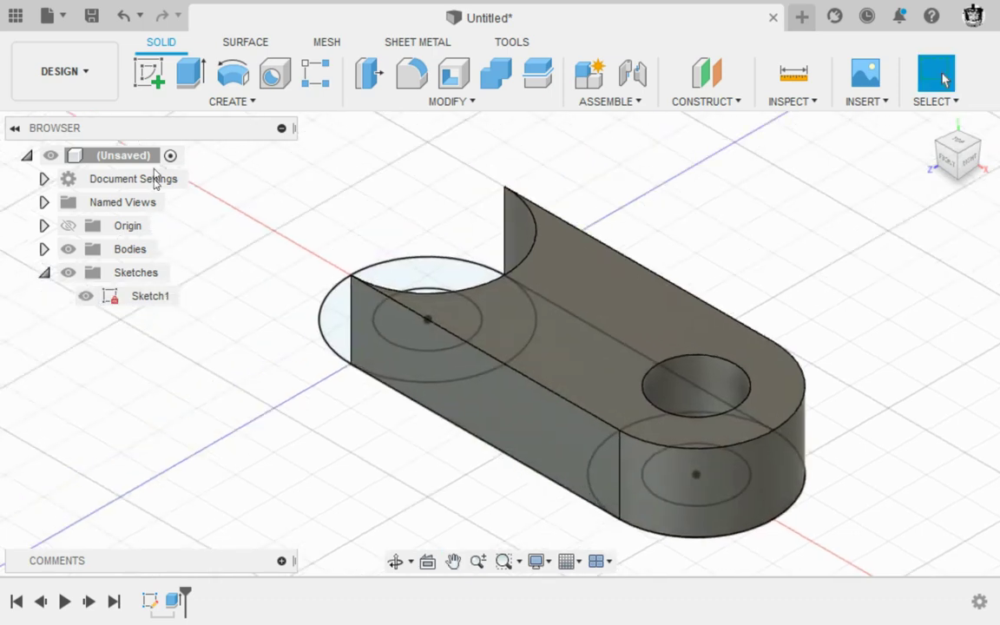
Extrude the ring around the origin 1 in upward, joined to the existing body, and hide Sketch1
click(190, 73)
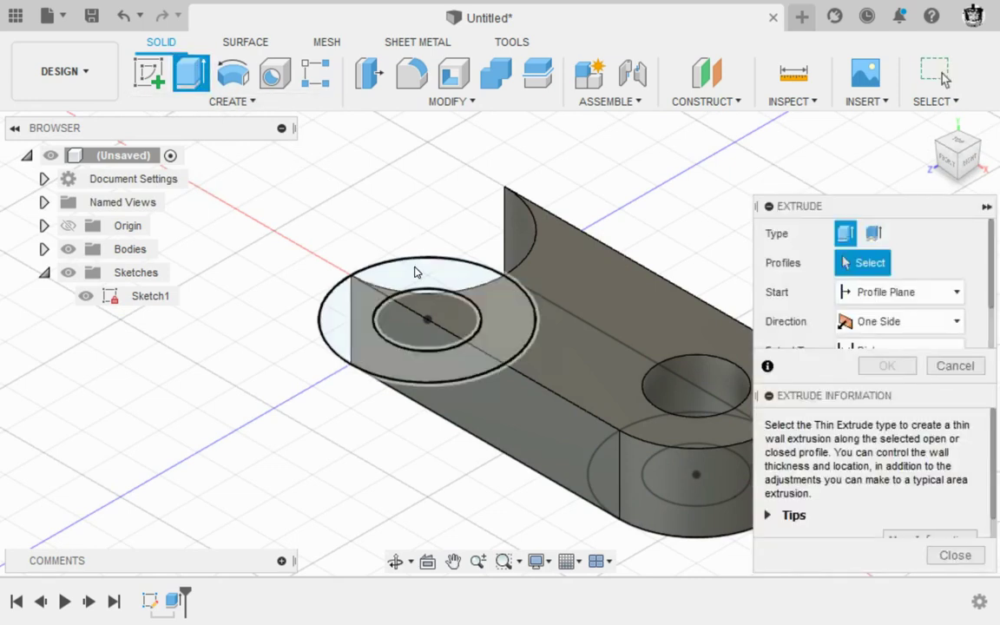
click(415, 272)
text(1)
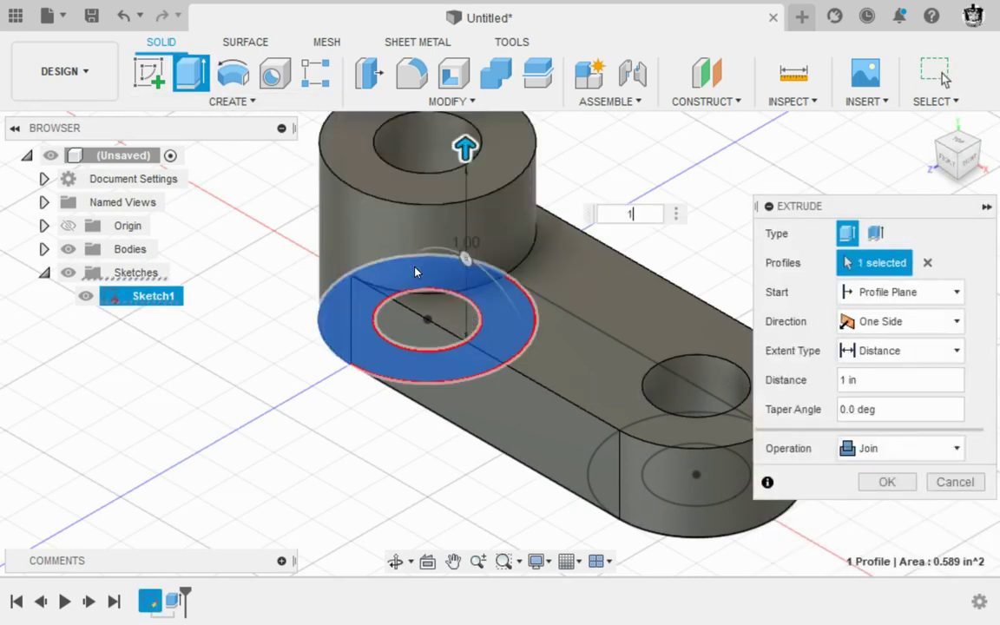
key(Return)
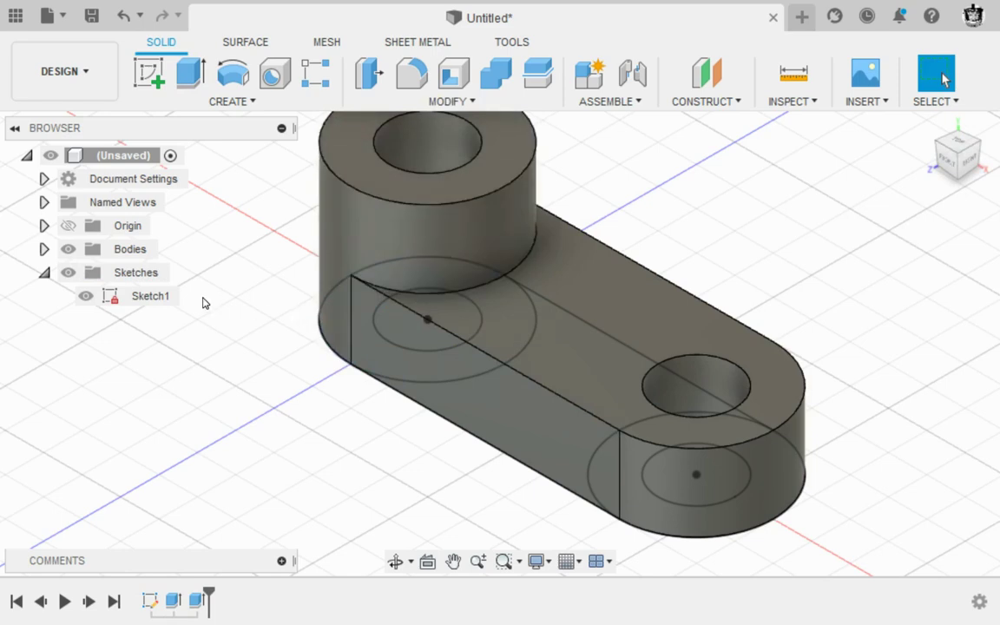
click(85, 296)
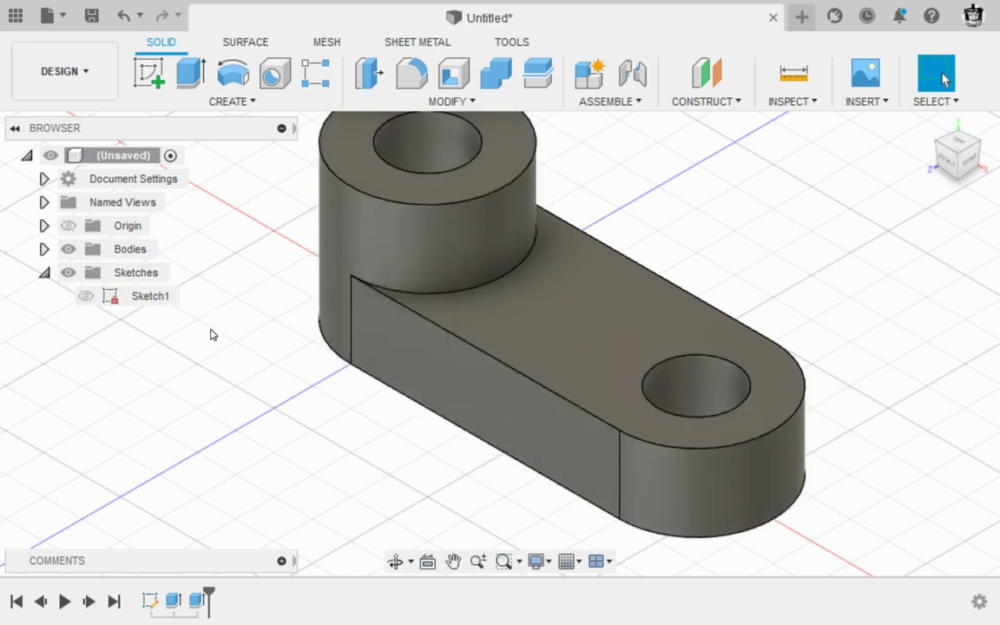
key(F6)
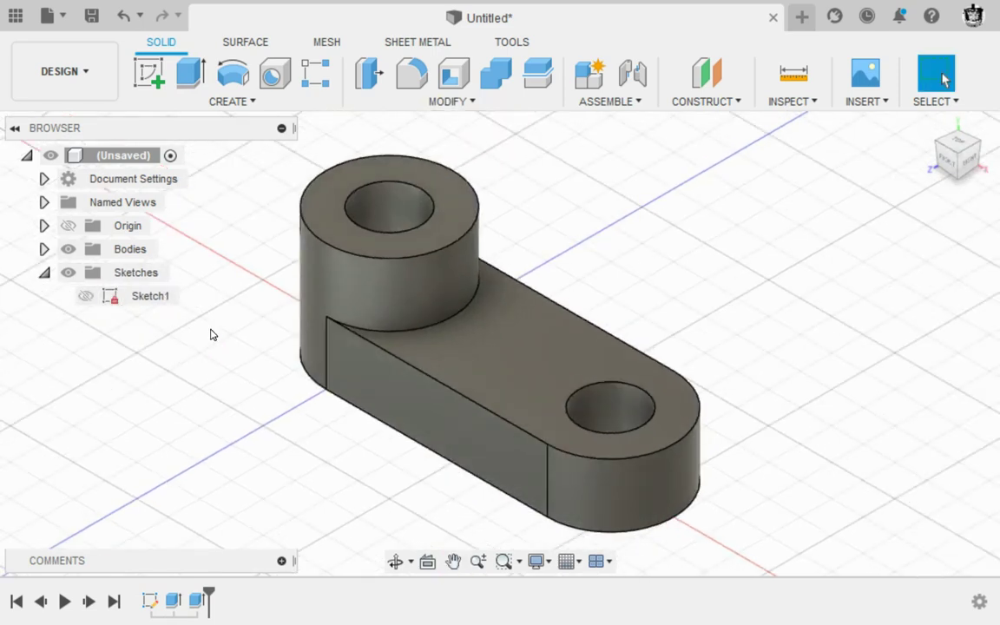
Switch to the Isometric_Practice_3 PDF to compare the model with drawing 10, and return to Fusion 360
key(alt+Tab)
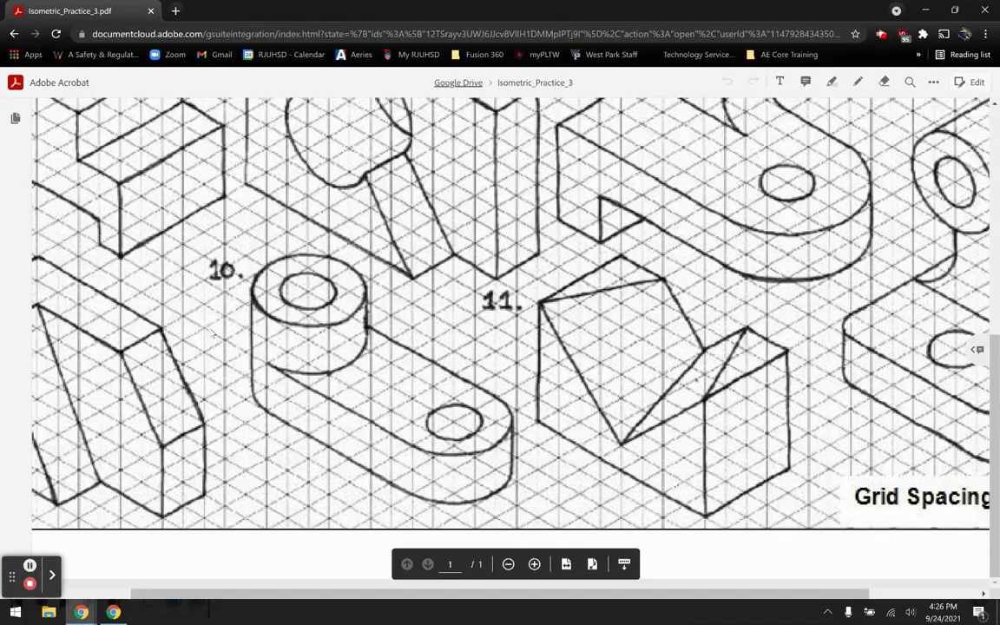
key(alt+Tab)
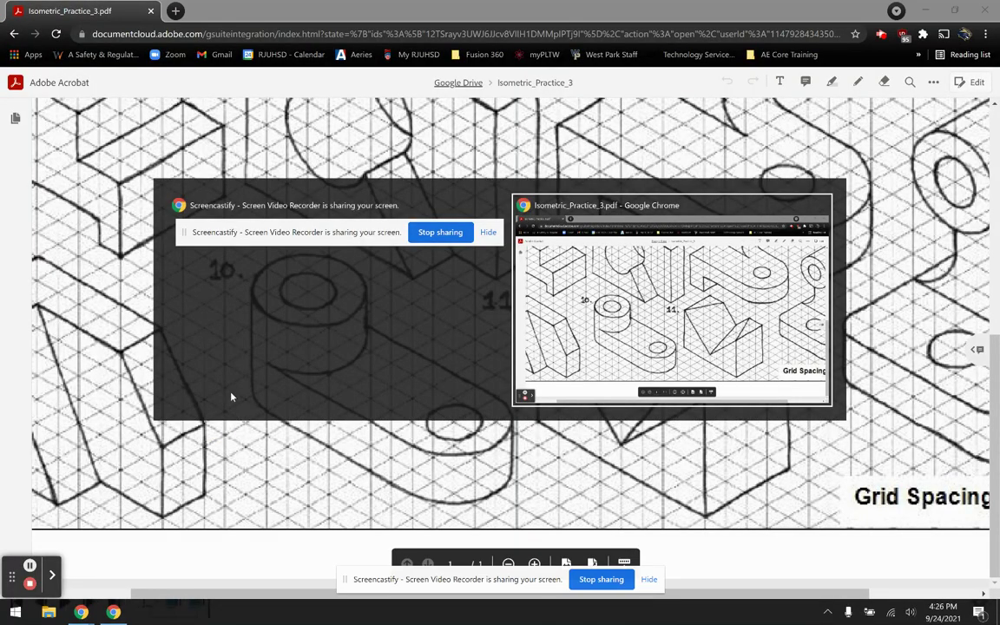
click(117, 613)
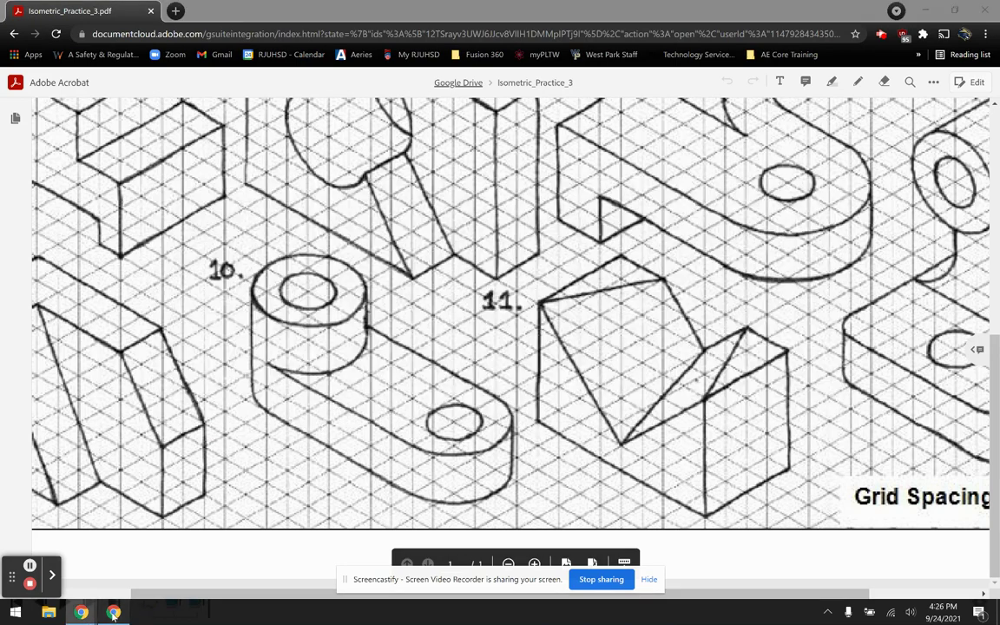
mouse_move(94, 613)
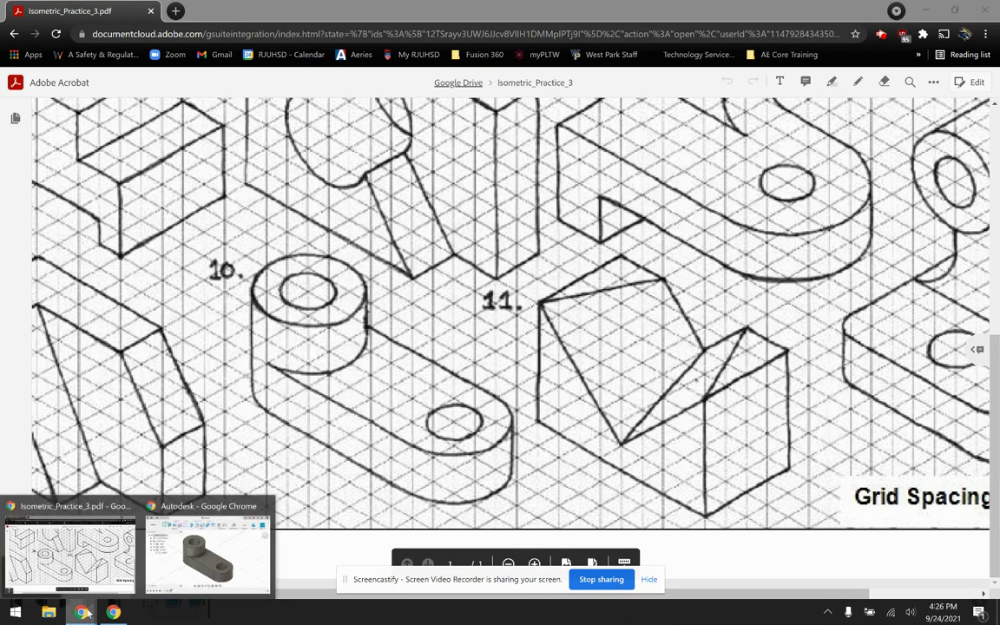
click(173, 568)
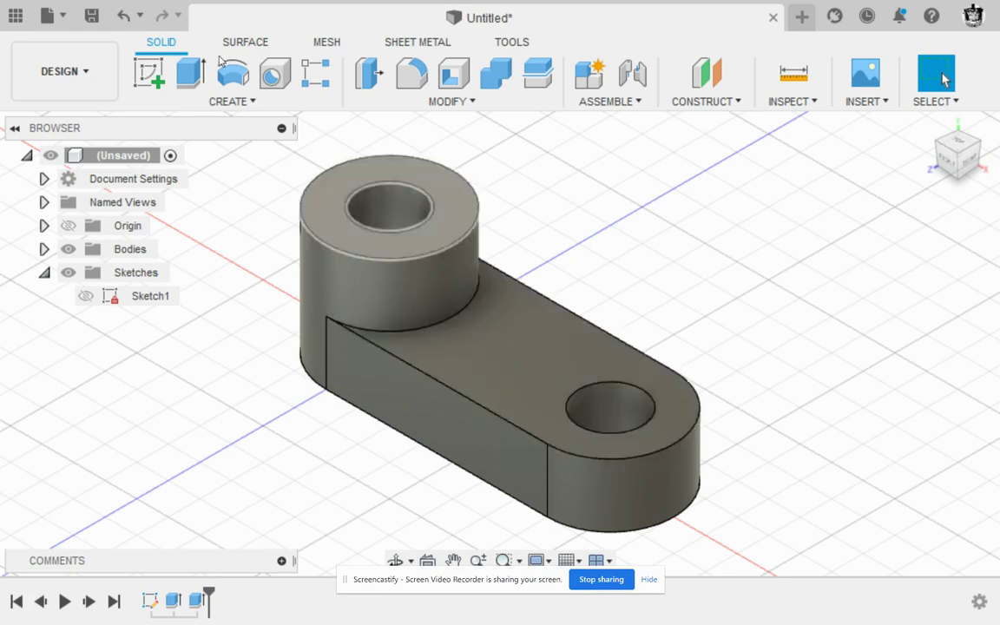
Save the design as "#10" in the Fusion Model Creation 4 Demo folder
click(90, 14)
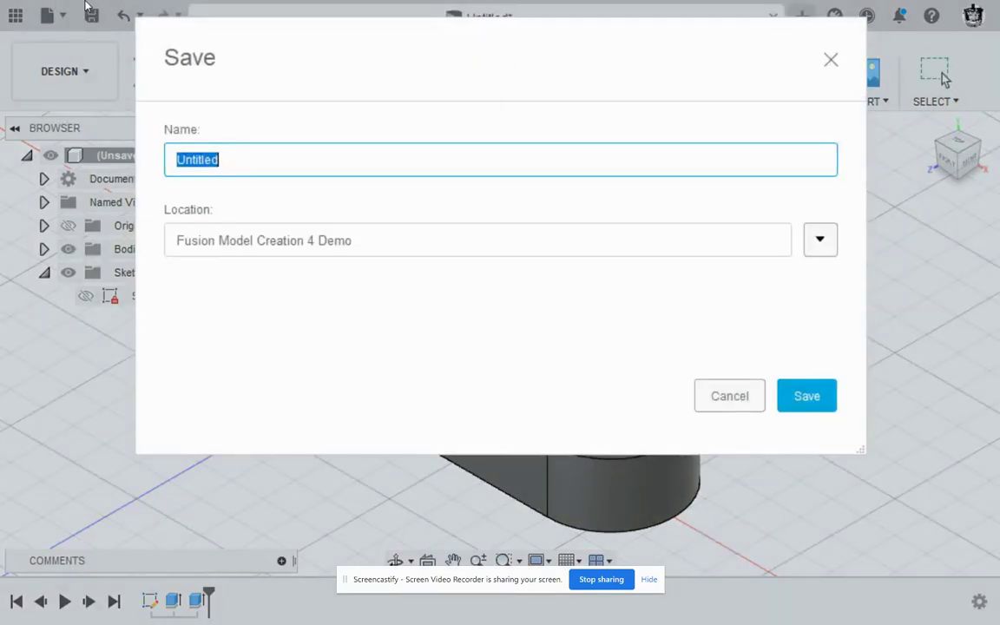
text(#10)
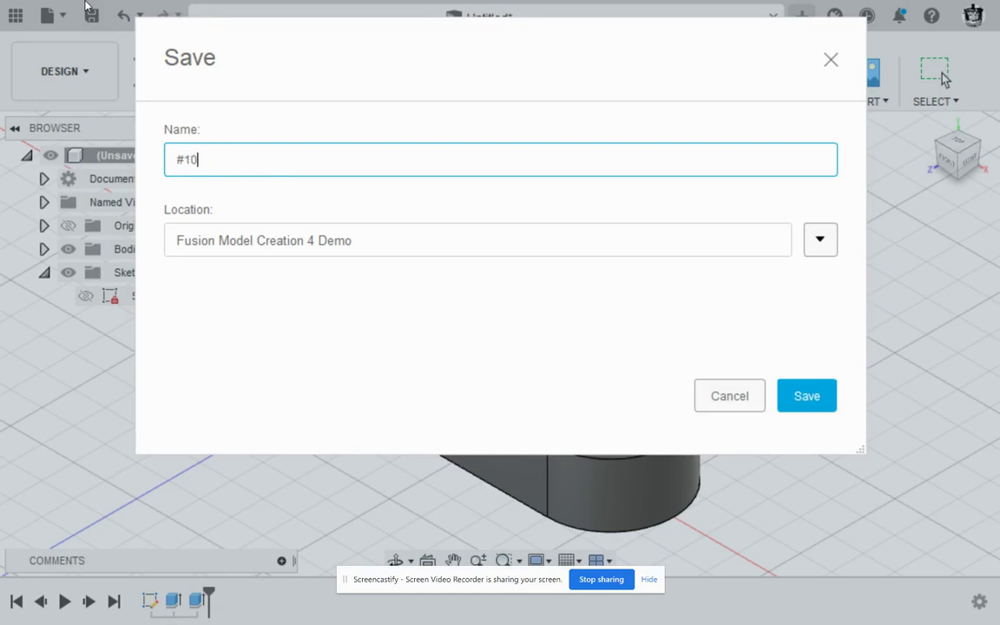
key(Return)
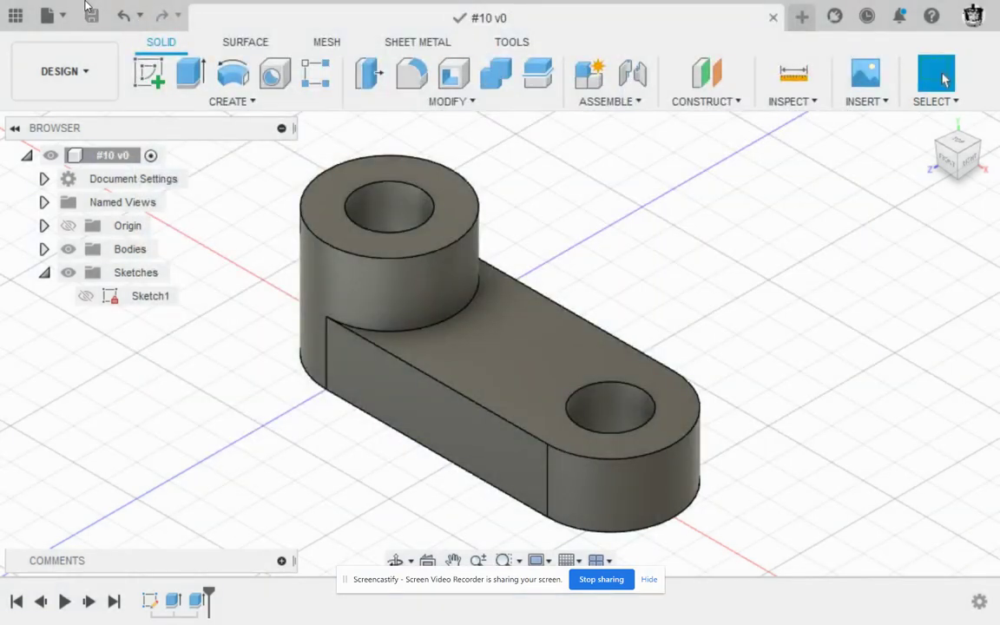